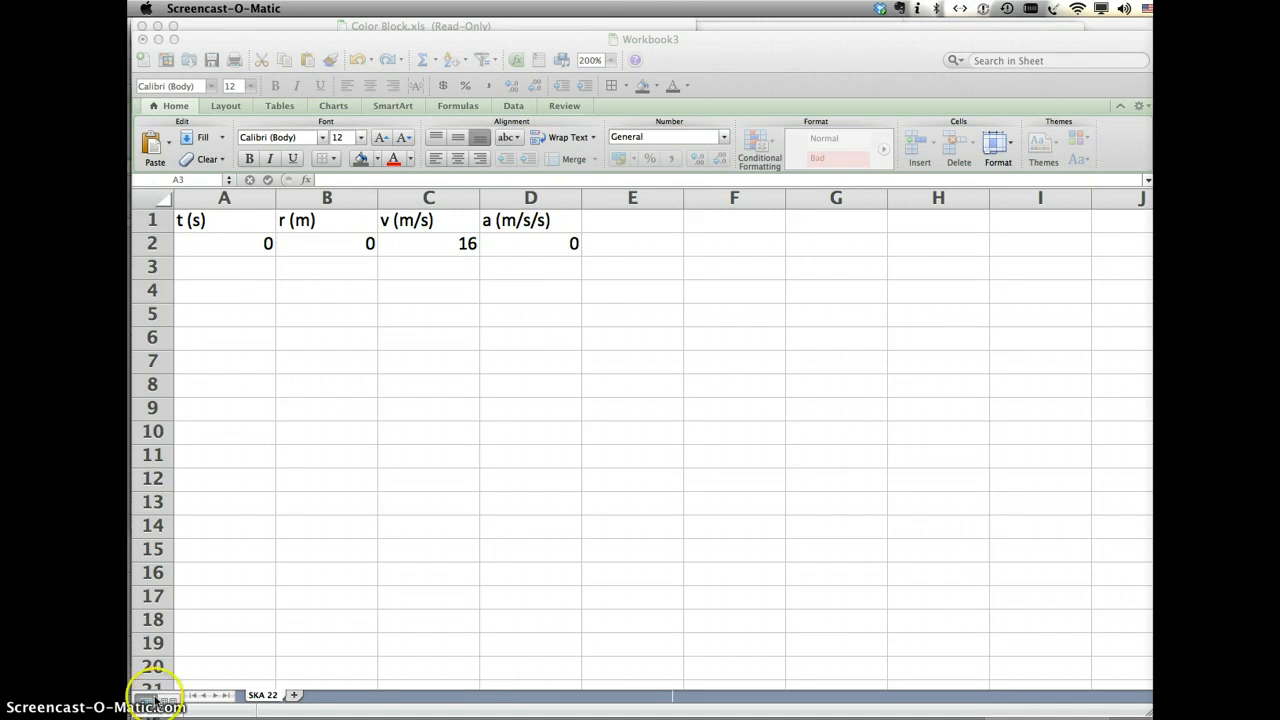
# - Enter .25 in A3 and extend the time series from A2:A3 down to 4 s in A18
pyautogui.click(268, 270)
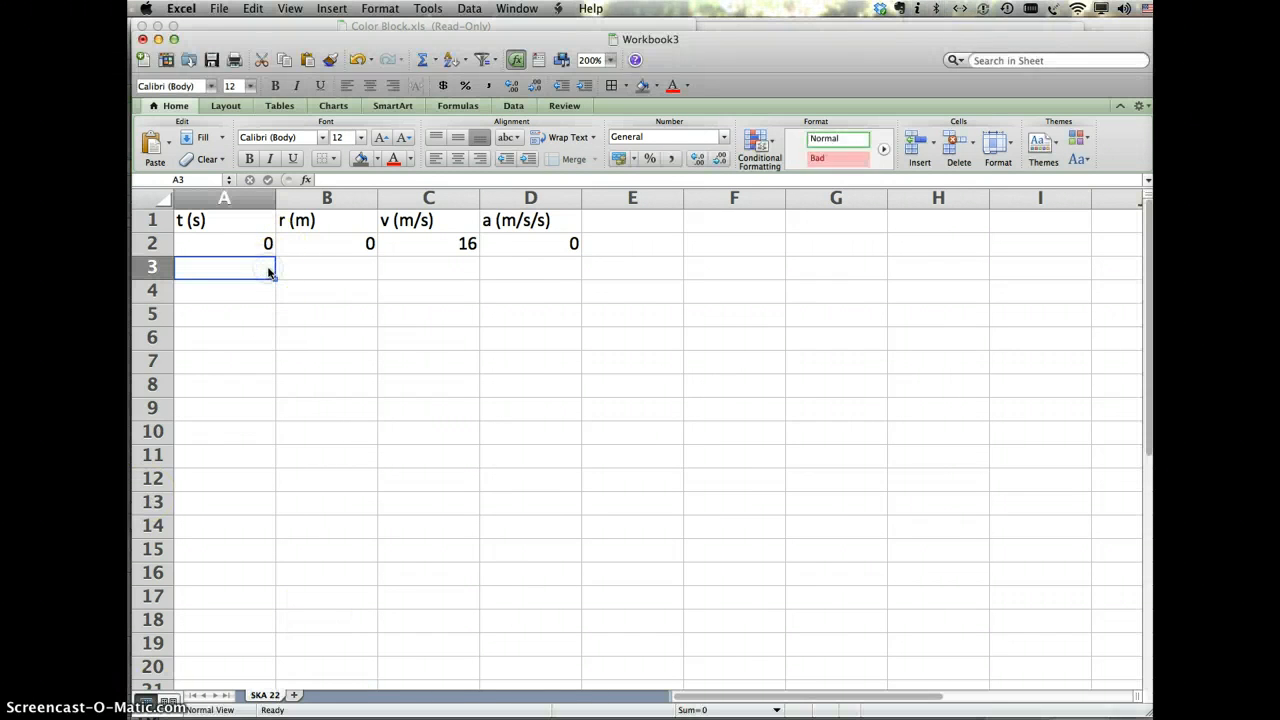
pyautogui.write('.25')
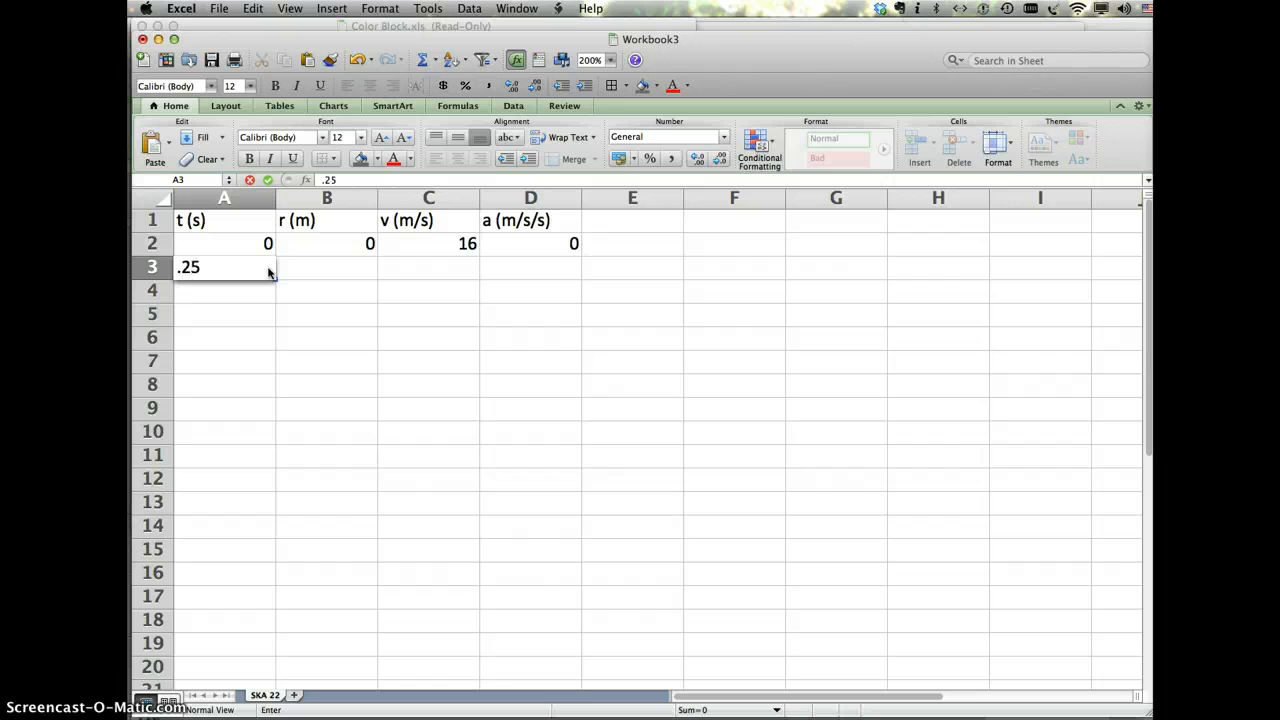
pyautogui.press('Return')
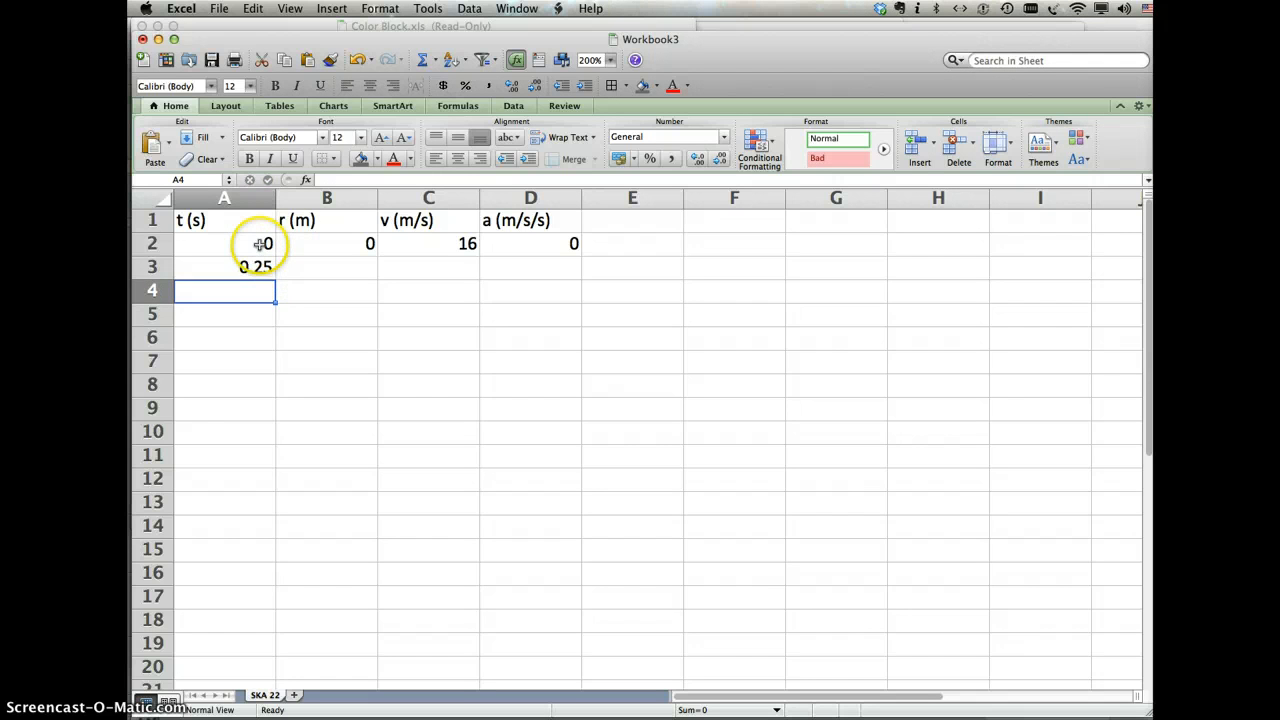
pyautogui.click(260, 245)
pyautogui.moveTo(260, 245); pyautogui.dragTo(263, 260)
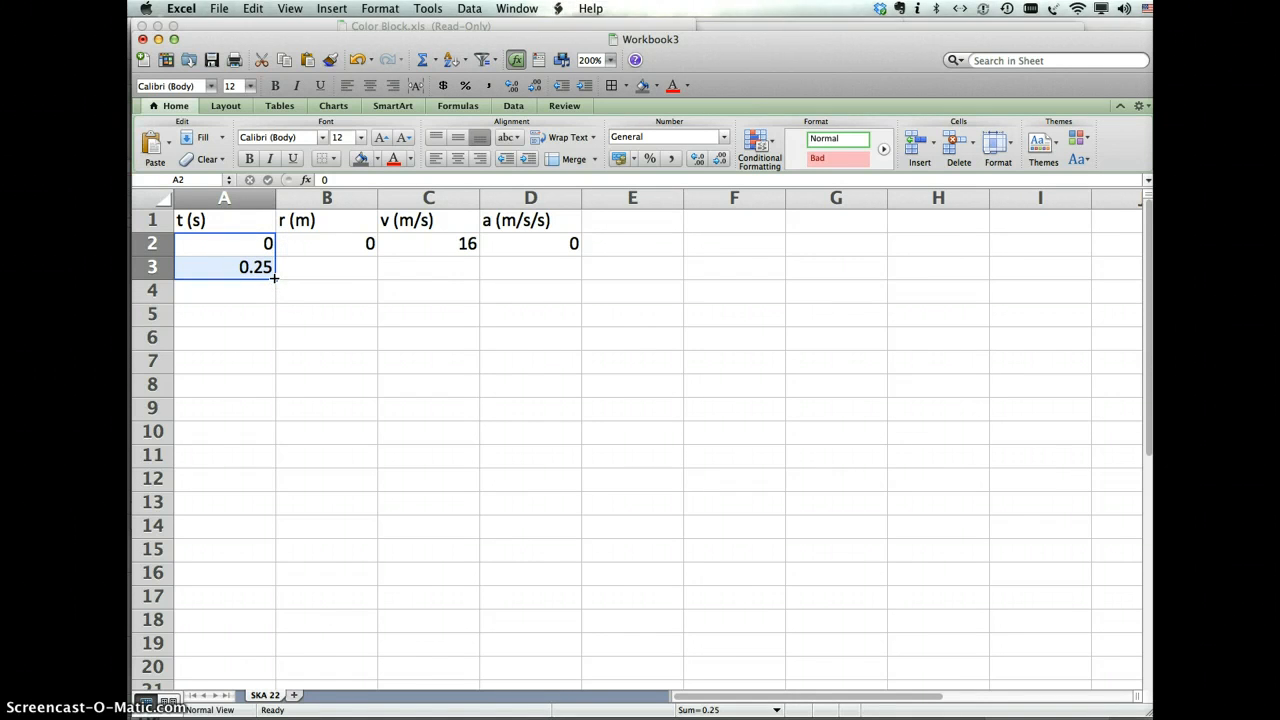
pyautogui.moveTo(273, 278); pyautogui.dragTo(275, 634)
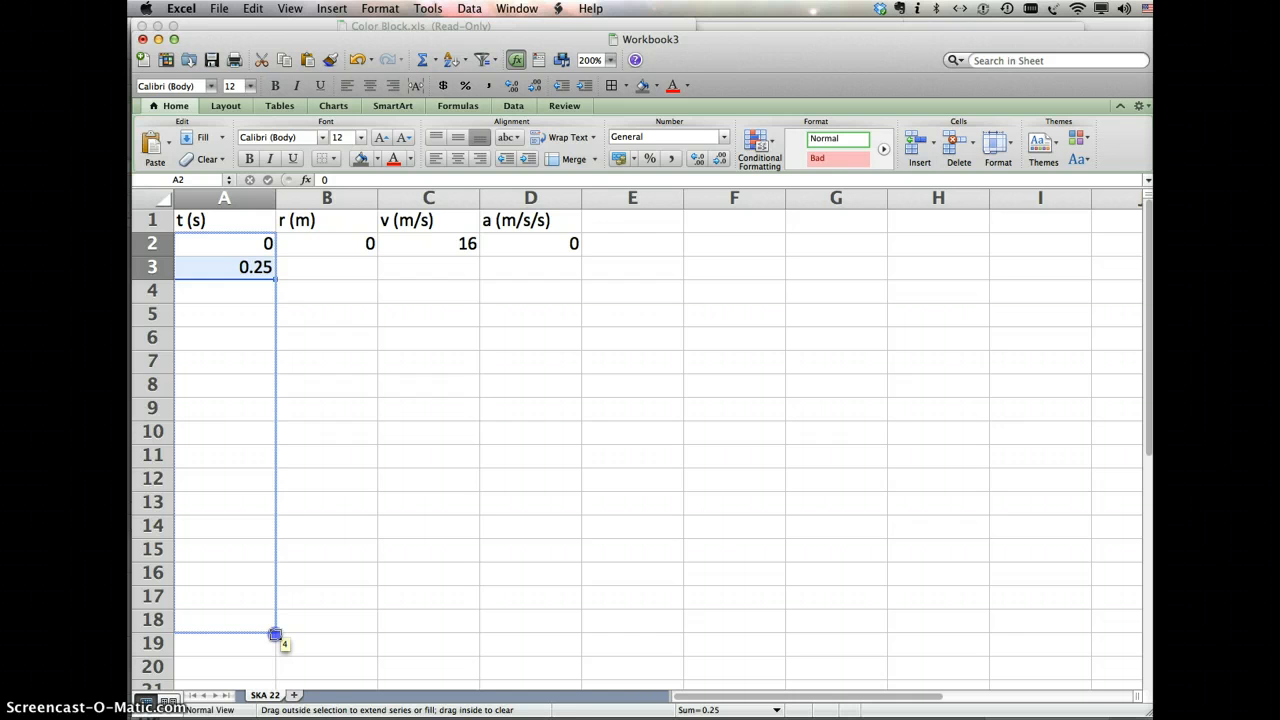
pyautogui.moveTo(275, 634); pyautogui.dragTo(276, 635)
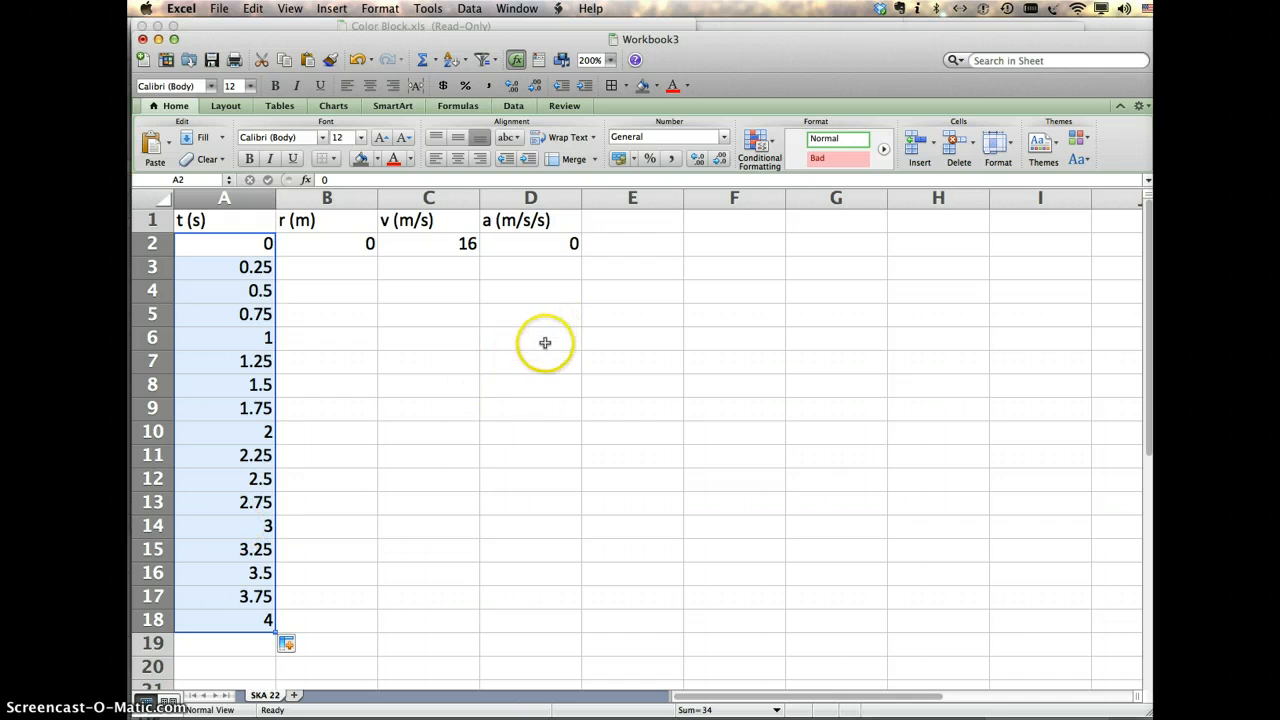
# - Fill the acceleration column with 0 from D2 through D5 and with -6 from D6 through D18
pyautogui.click(569, 245)
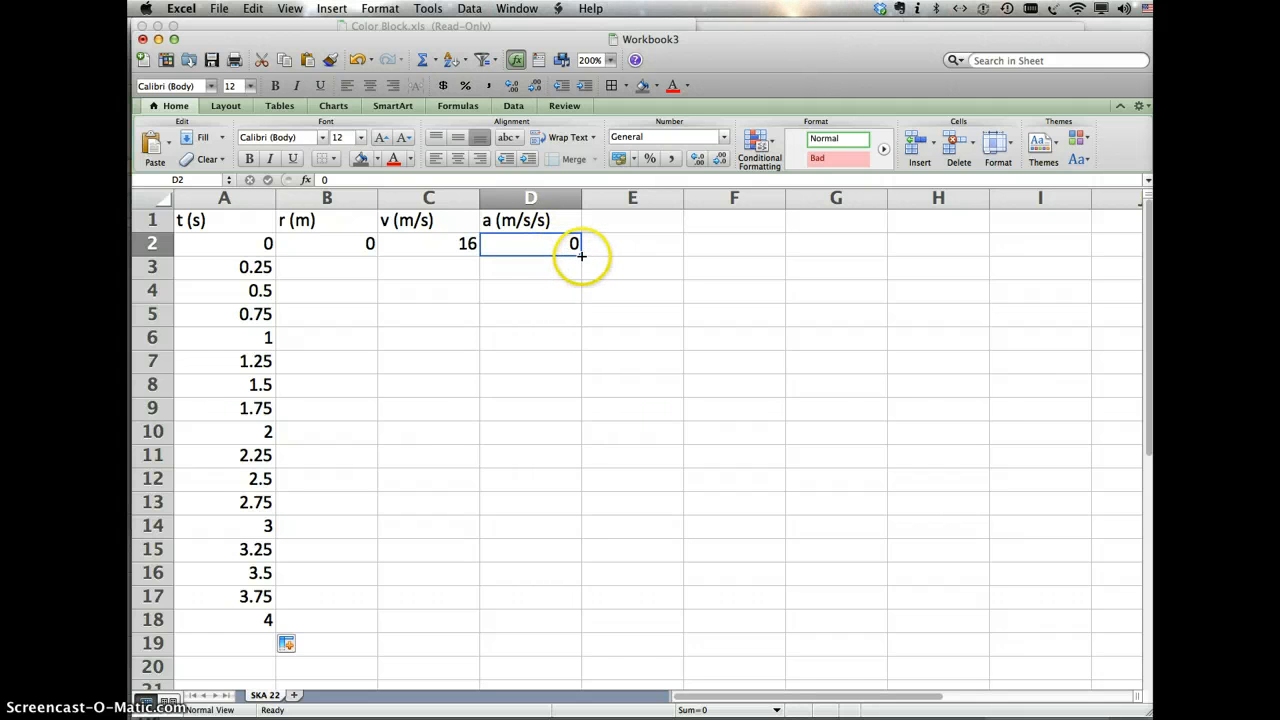
pyautogui.moveTo(582, 256); pyautogui.dragTo(579, 321)
pyautogui.click(563, 343)
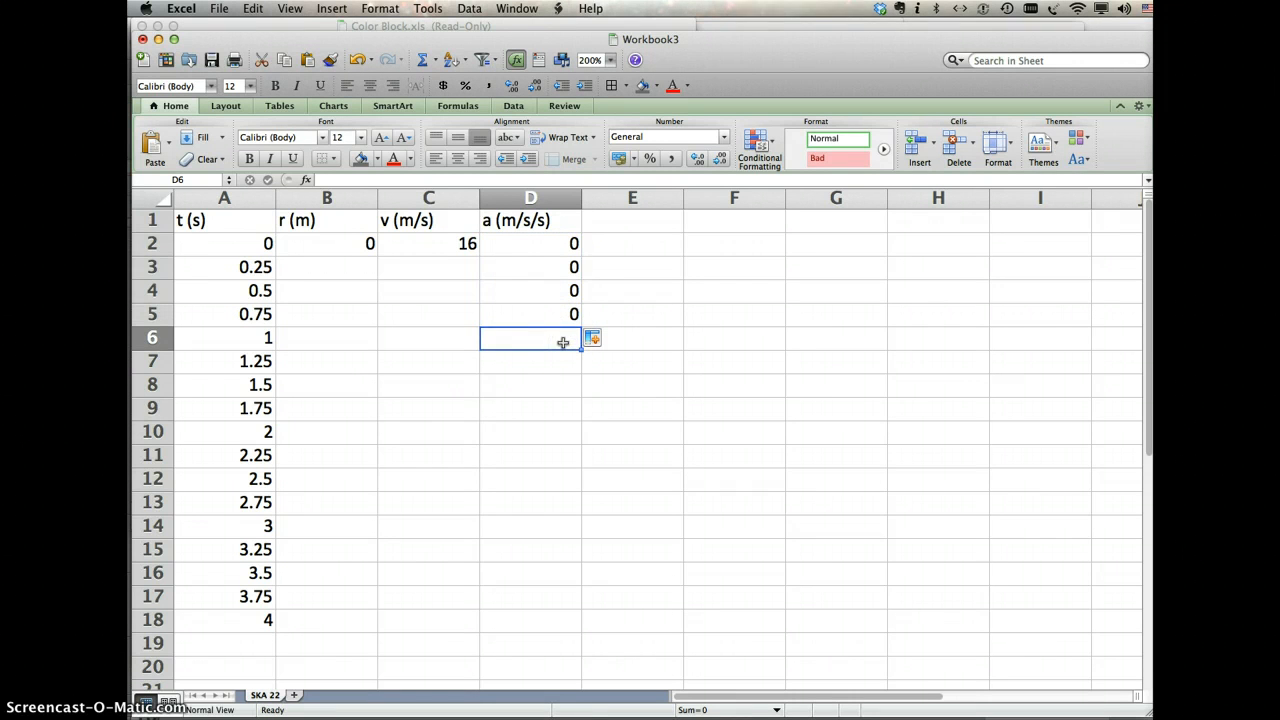
pyautogui.write('-6')
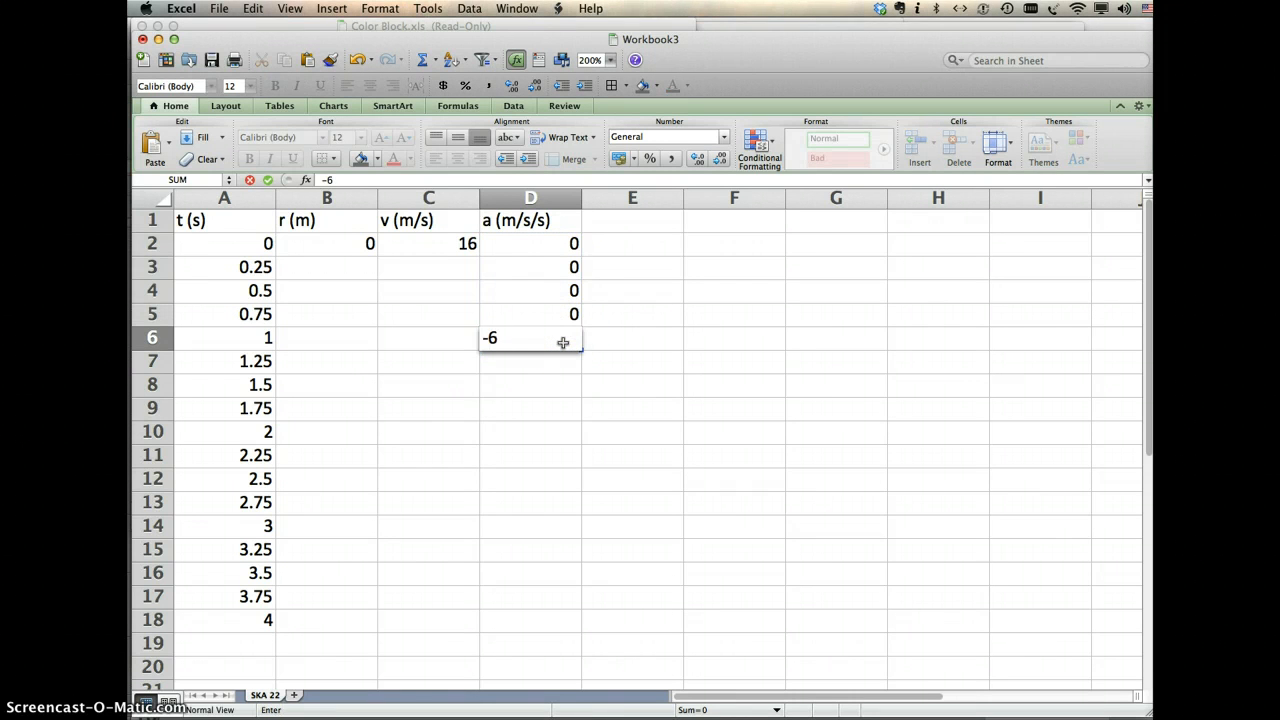
pyautogui.press('Return')
pyautogui.click(570, 339)
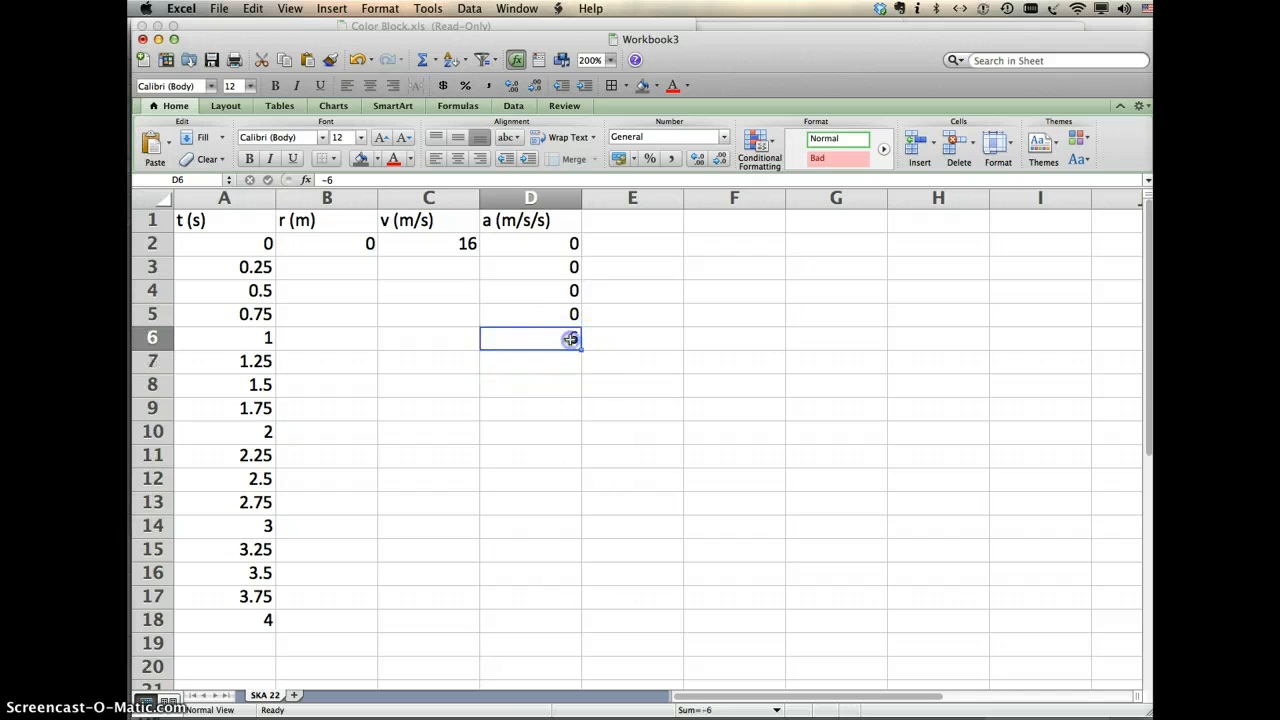
pyautogui.moveTo(581, 349); pyautogui.dragTo(568, 626)
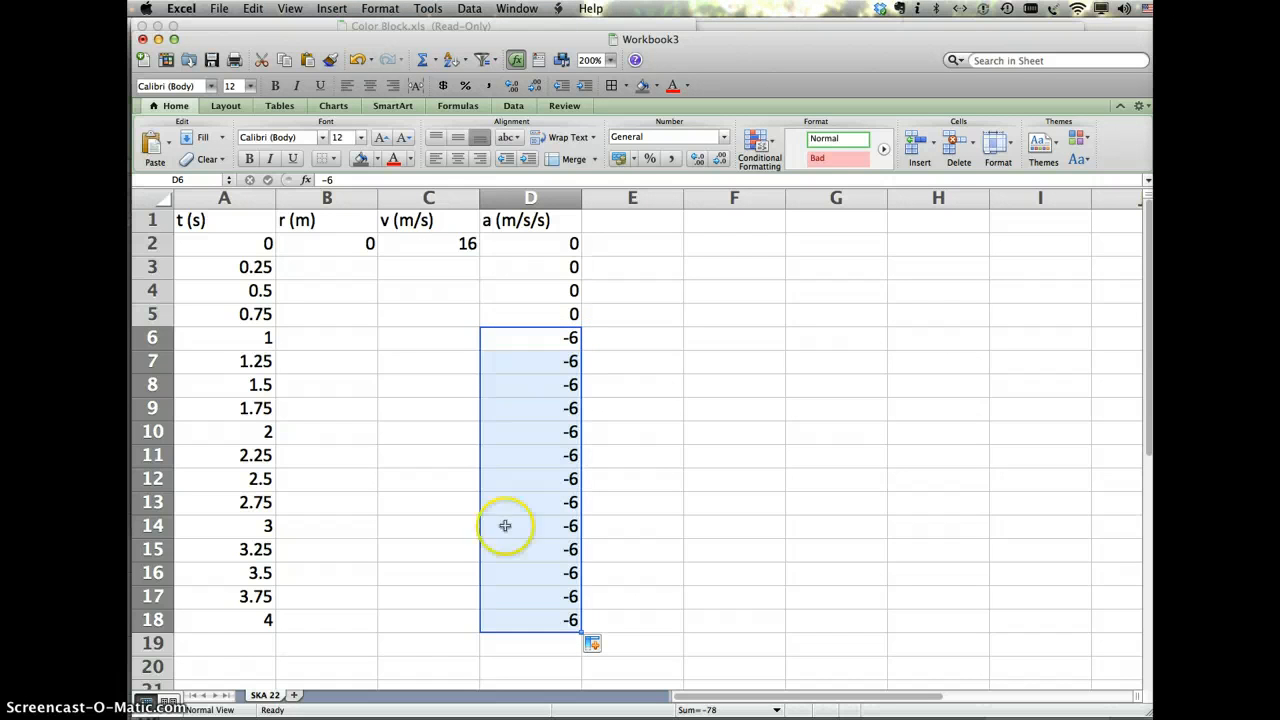
# - Try the formula =C2*.25 in C3 for the first computed velocity
pyautogui.click(451, 272)
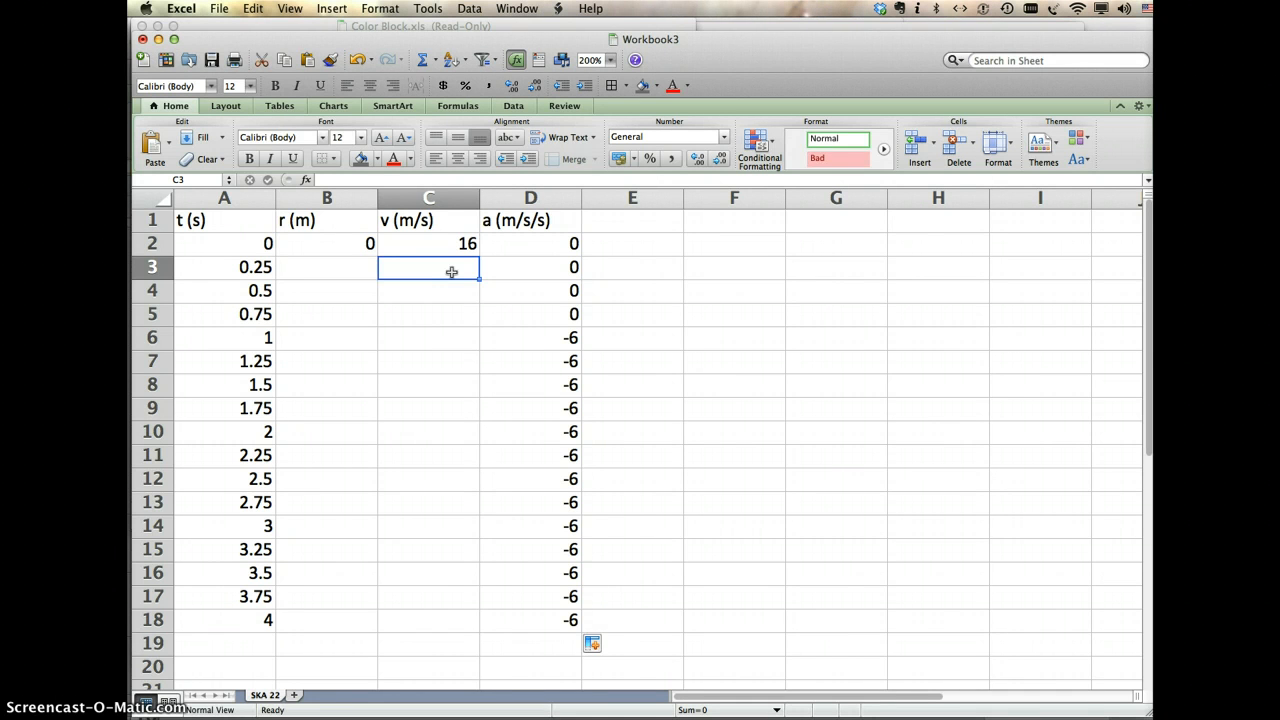
pyautogui.write('=')
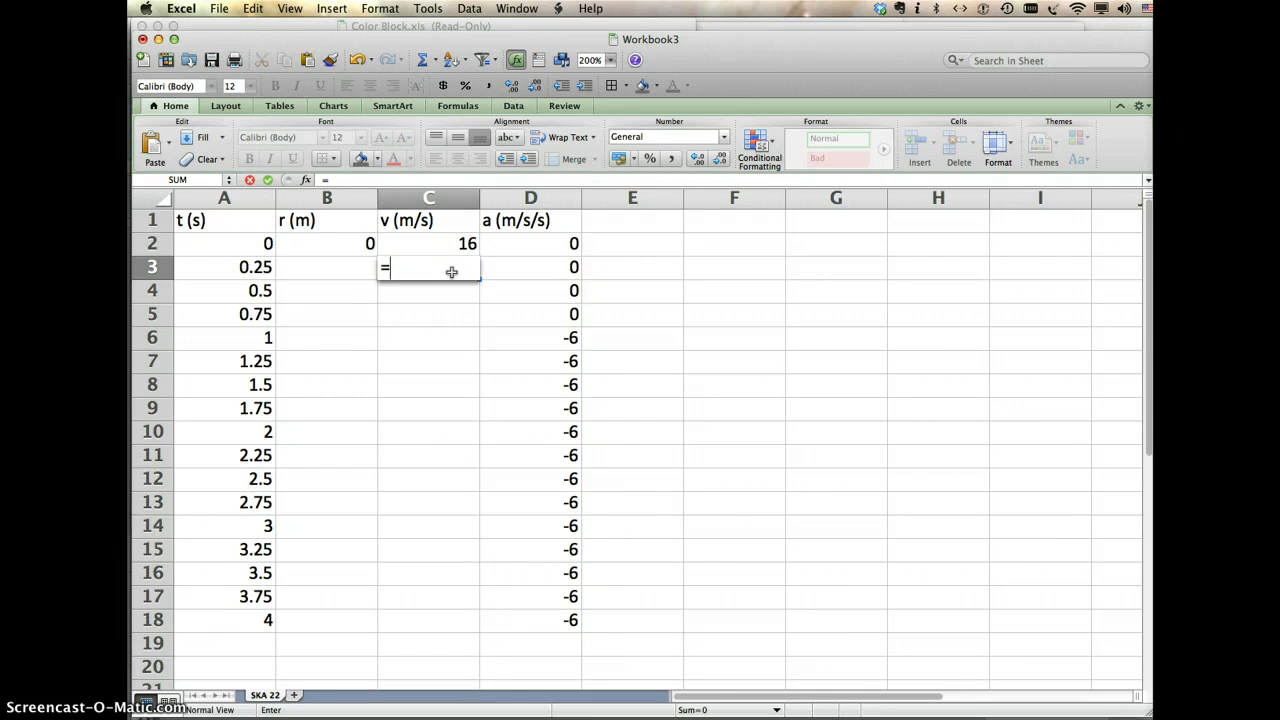
pyautogui.click(455, 246)
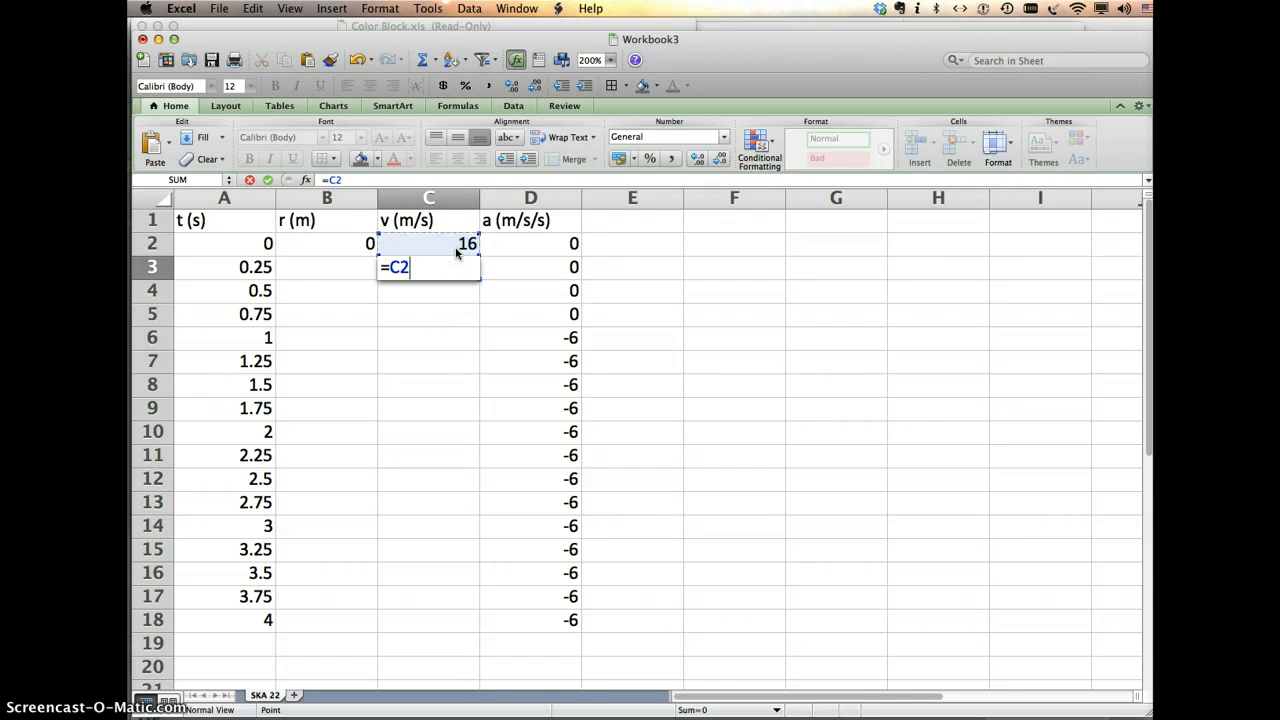
pyautogui.write('*')
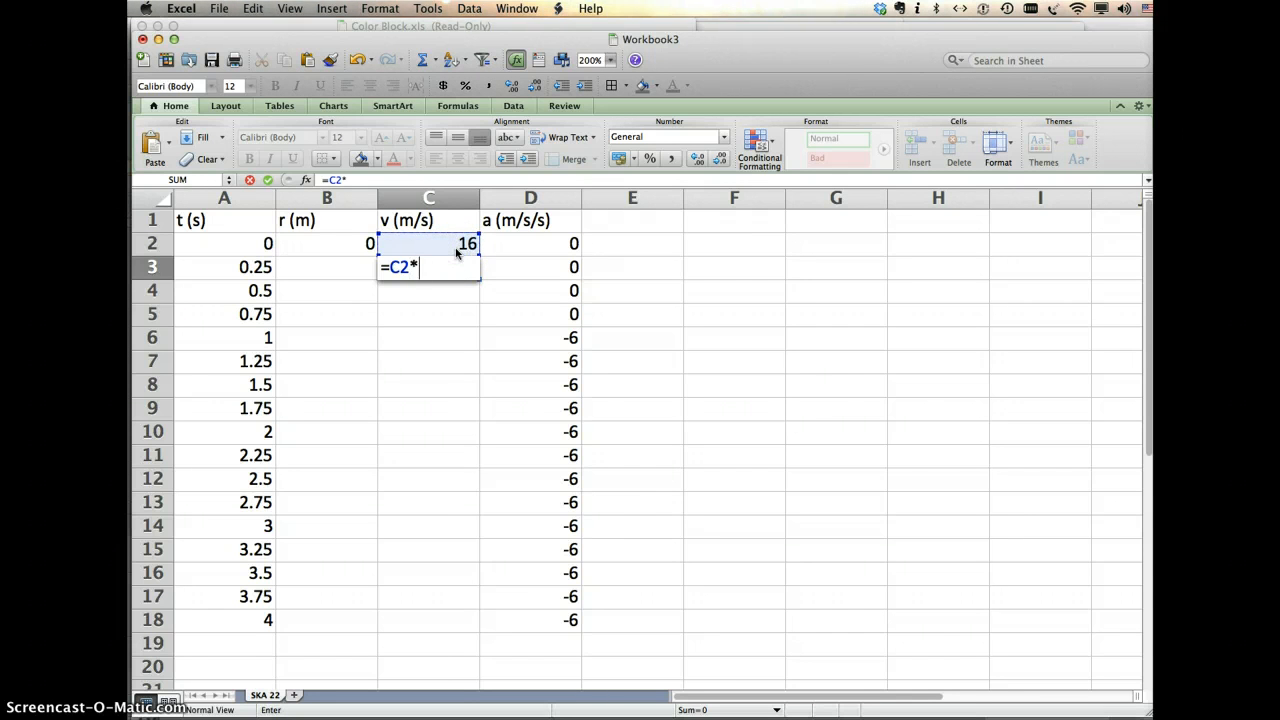
pyautogui.click(258, 267)
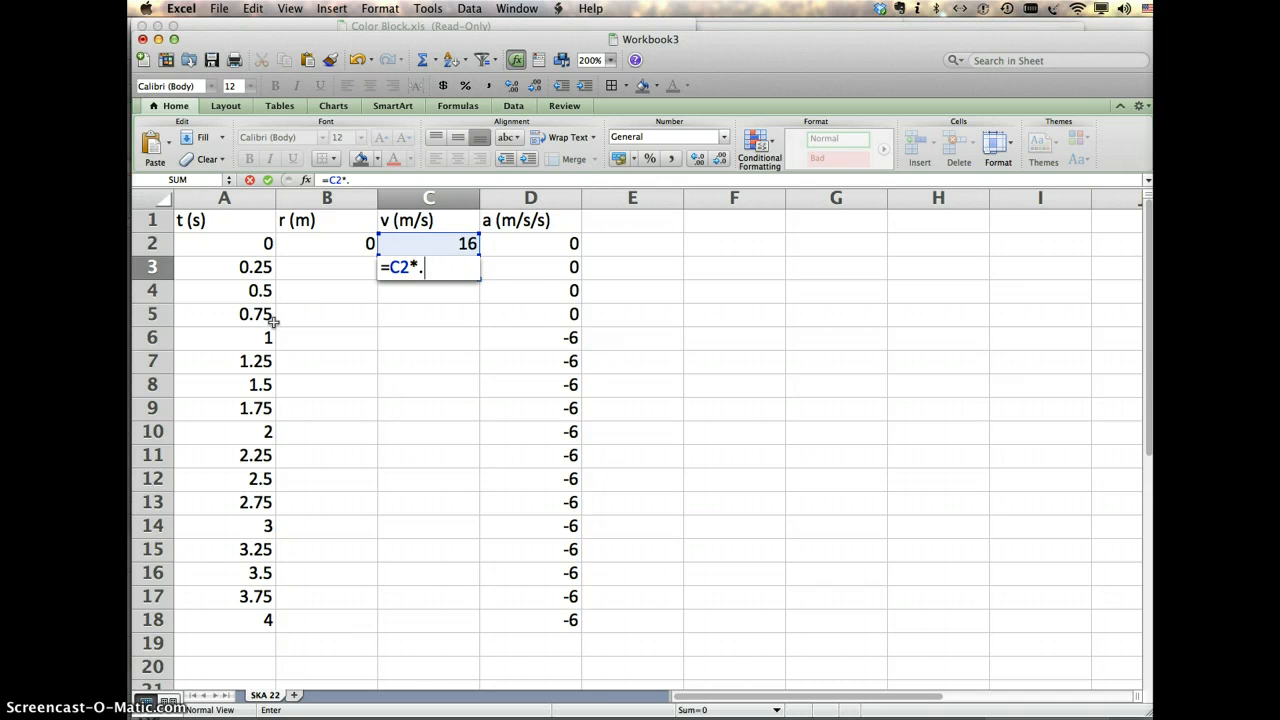
pyautogui.write('25')
pyautogui.press('Return')
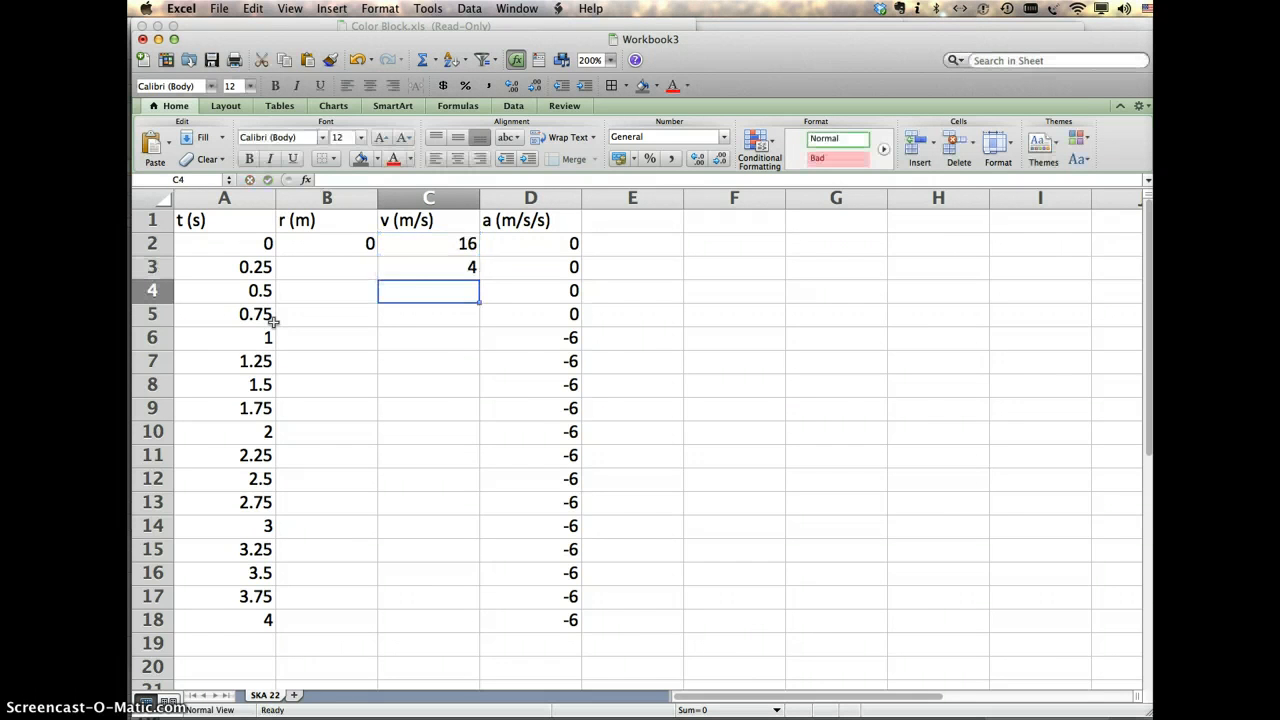
# - Clear the formula from velocity cell C3, leaving it empty and selected
pyautogui.click(468, 268)
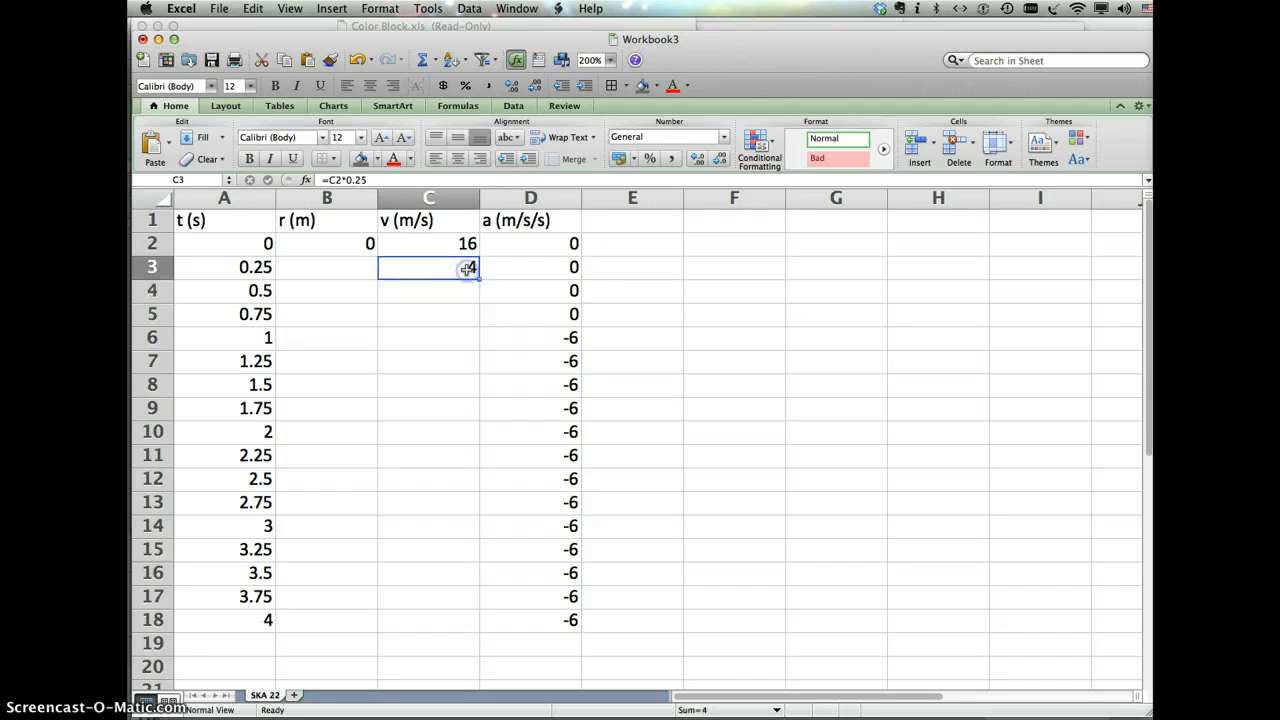
pyautogui.doubleClick(472, 267)
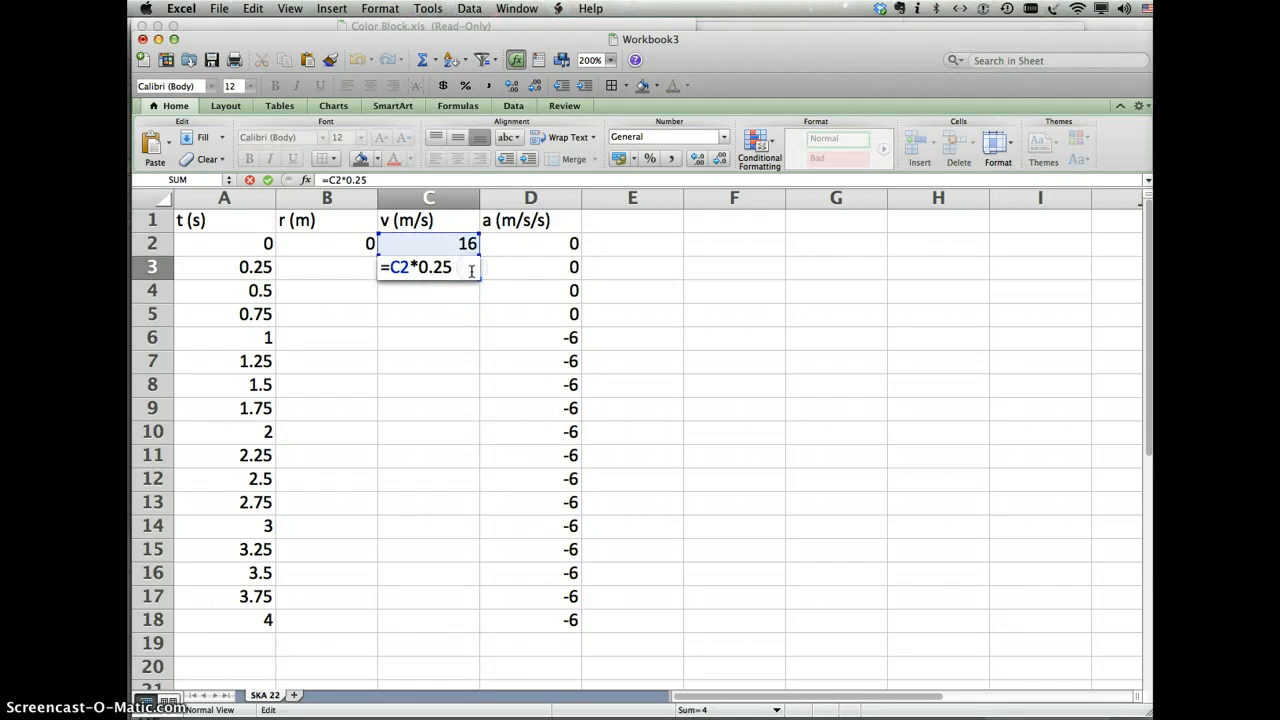
pyautogui.press('BackSpace')
pyautogui.press('BackSpace')
pyautogui.press('BackSpace')
pyautogui.press('BackSpace')
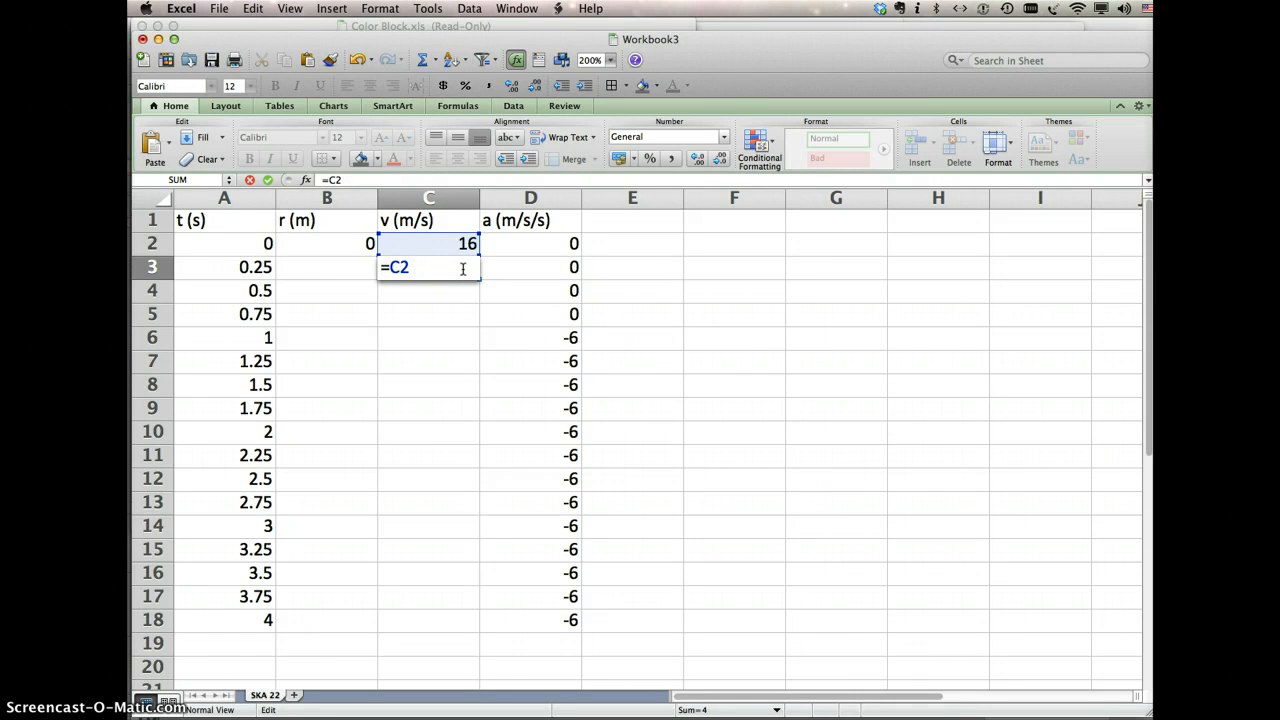
pyautogui.press('BackSpace')
pyautogui.press('BackSpace')
pyautogui.press('BackSpace')
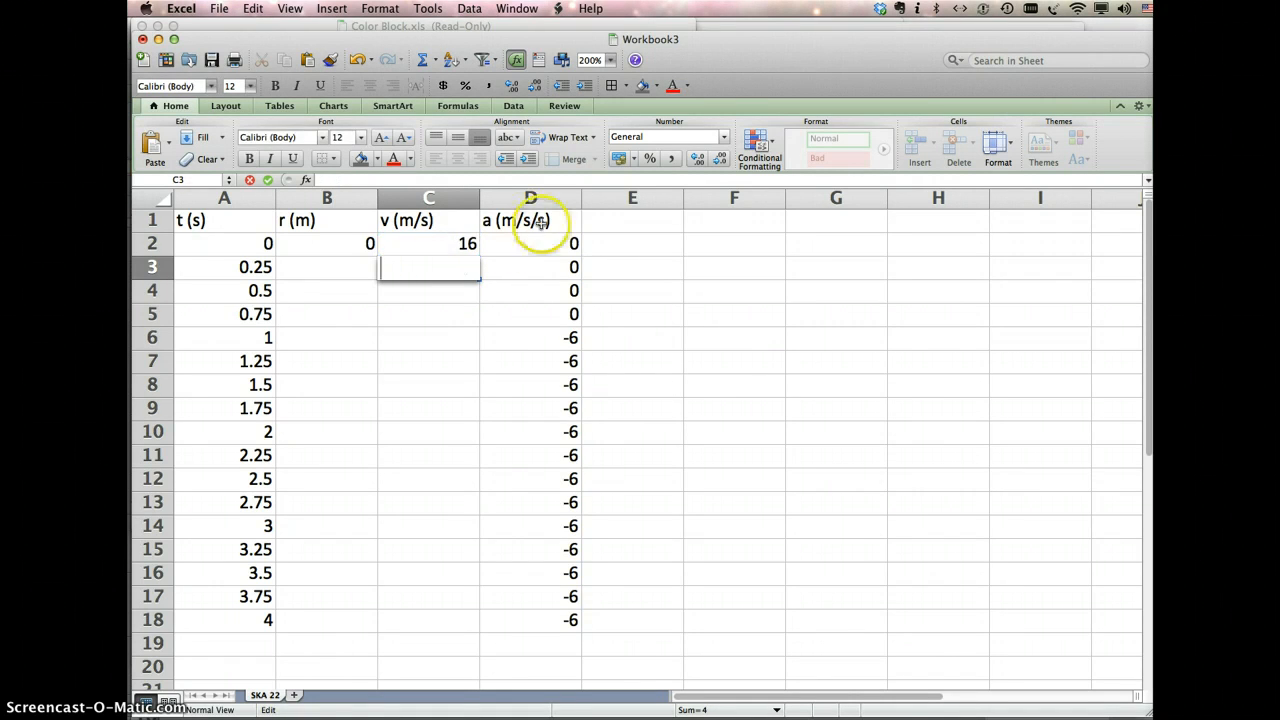
pyautogui.click(467, 294)
pyautogui.click(466, 268)
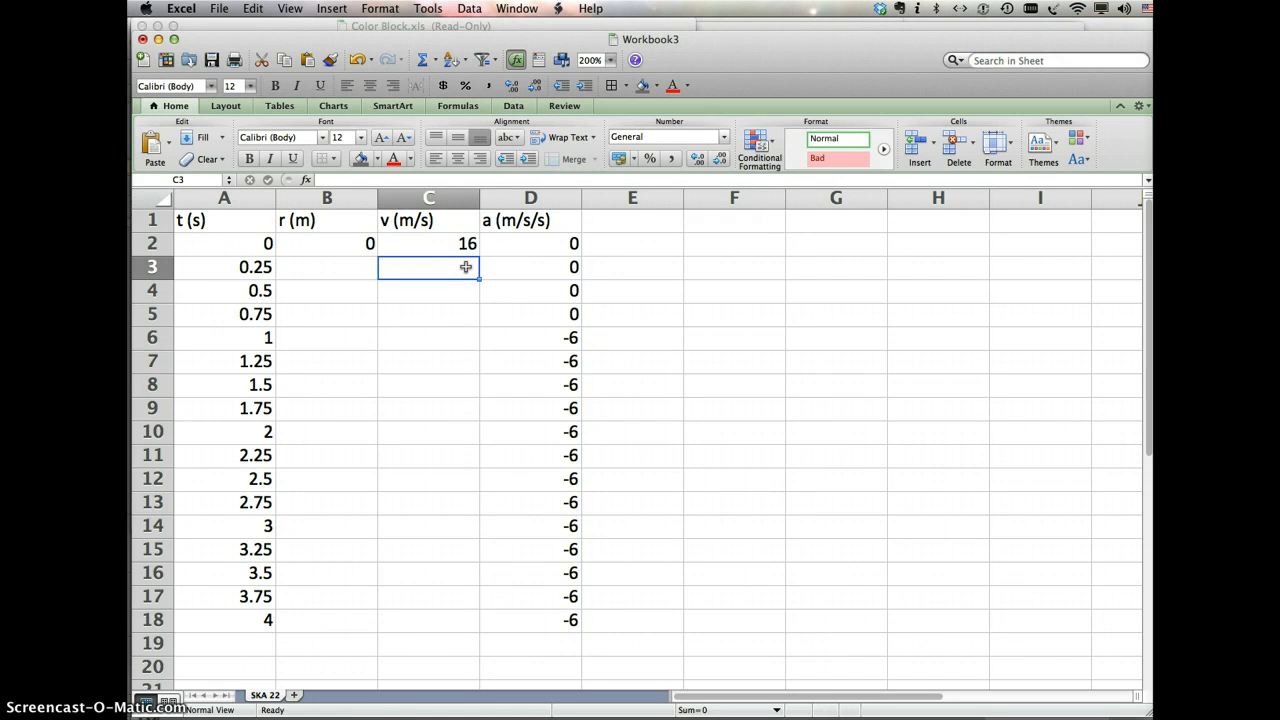
# - Enter the velocity formula =C2+D3*.25 in C3 and fill it down through C18
pyautogui.write('=')
pyautogui.click(464, 245)
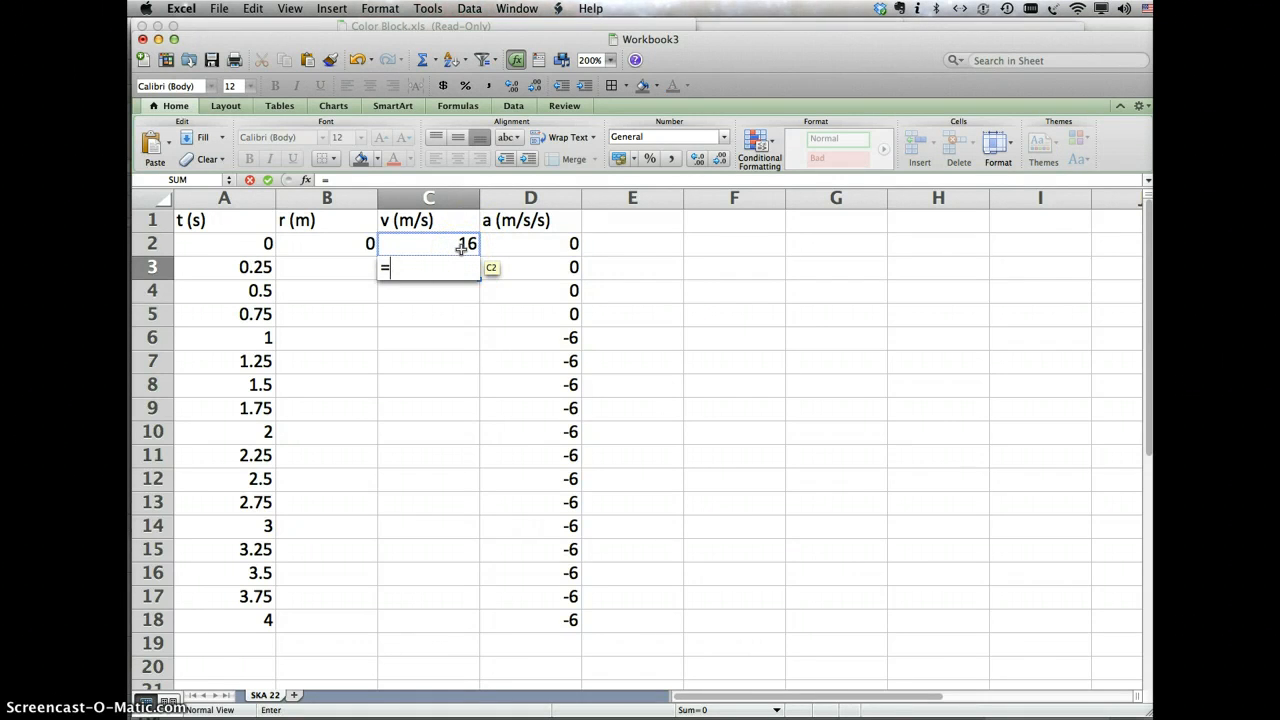
pyautogui.click(460, 248)
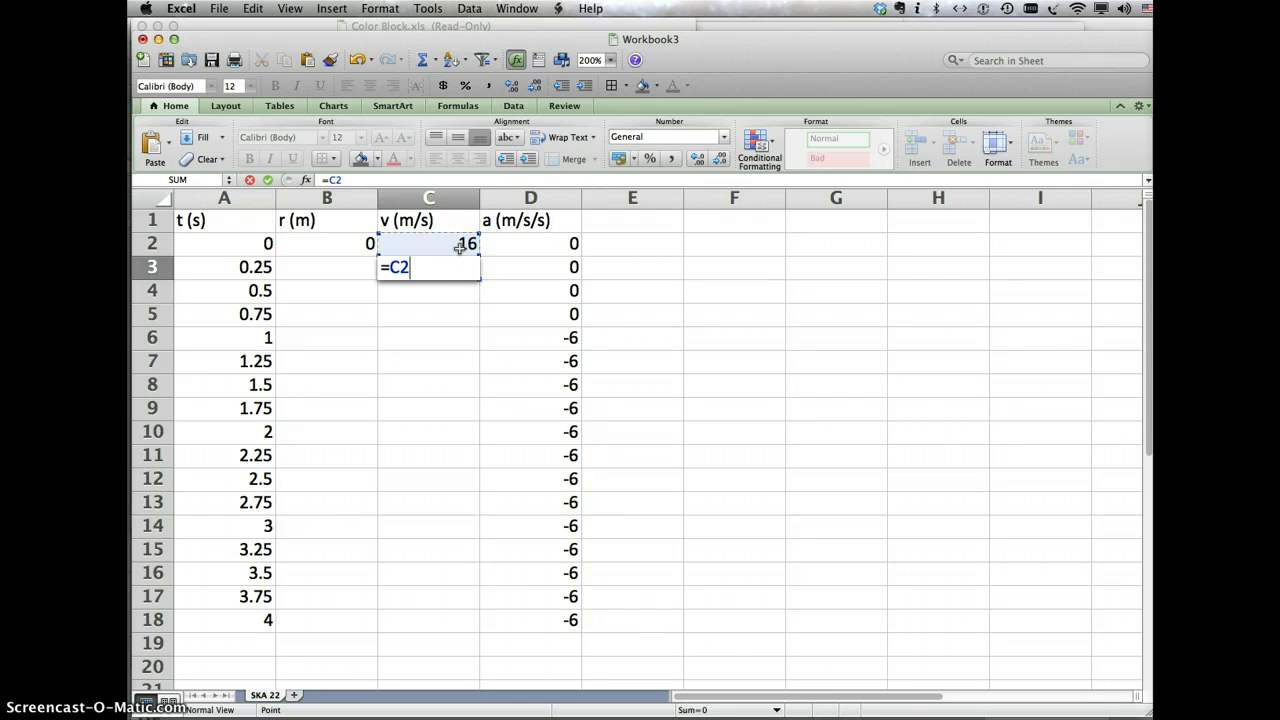
pyautogui.write('+')
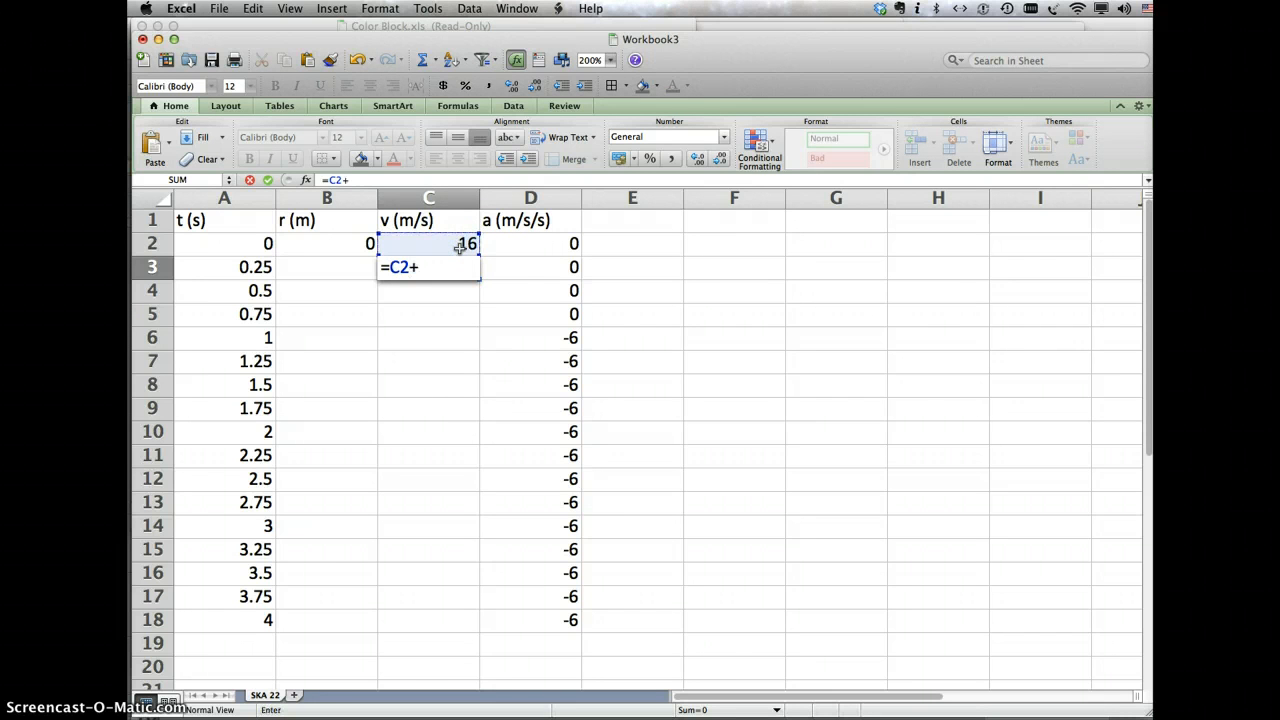
pyautogui.click(574, 268)
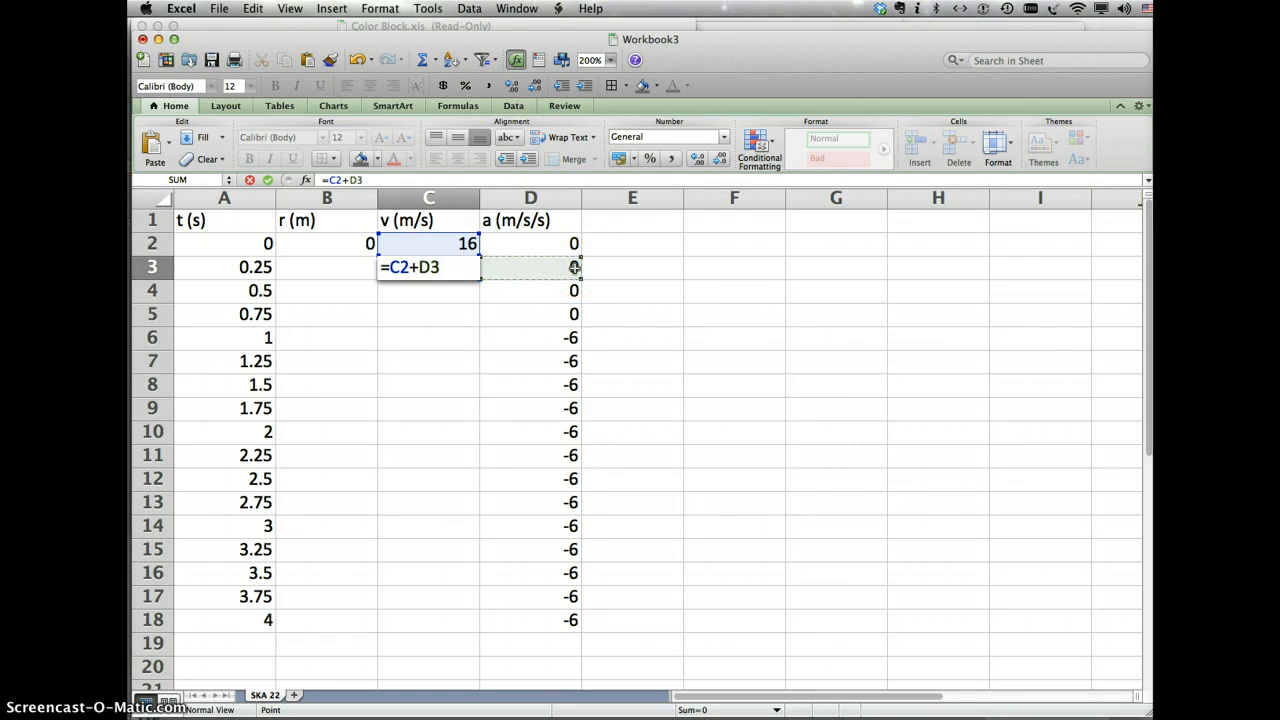
pyautogui.write('*.25')
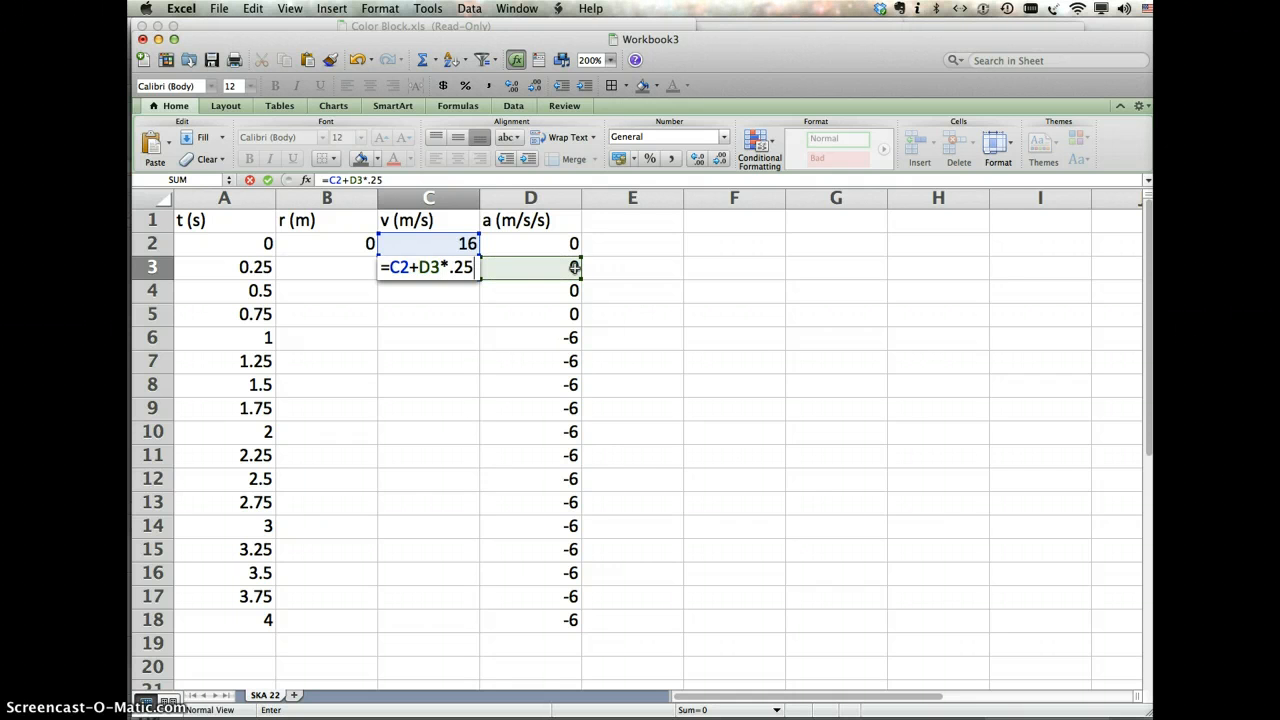
pyautogui.press('Return')
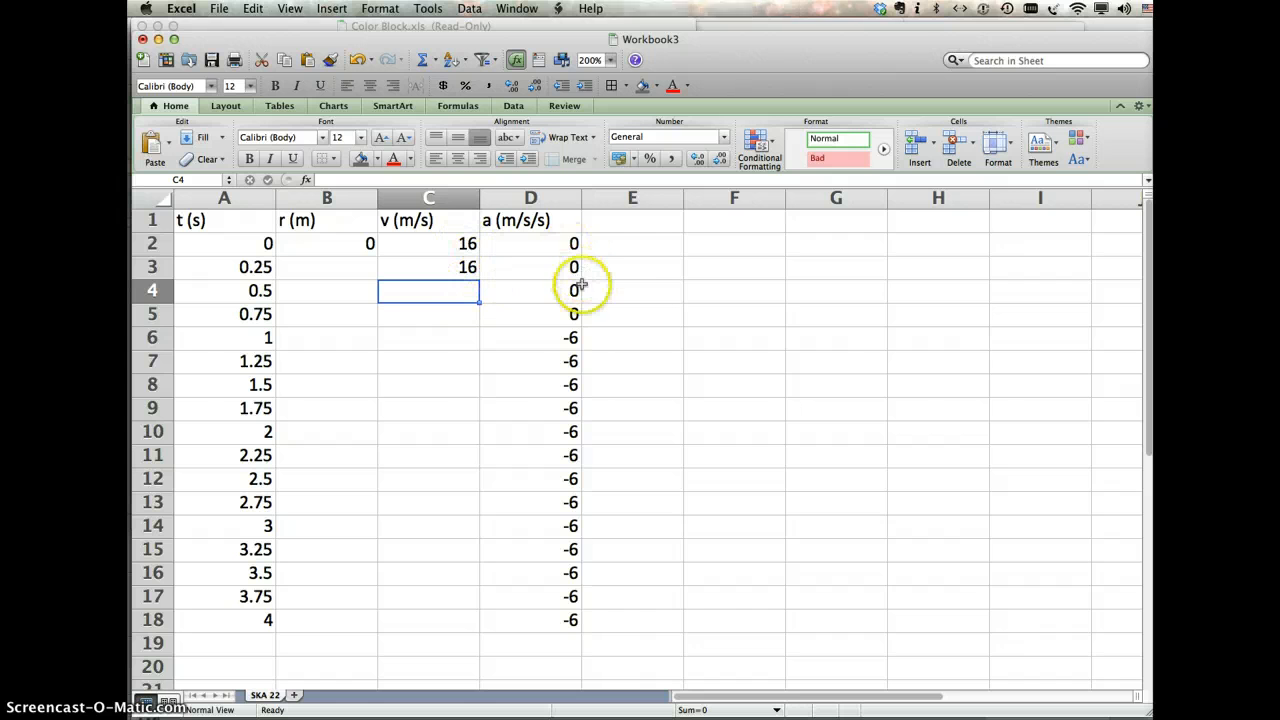
pyautogui.click(467, 267)
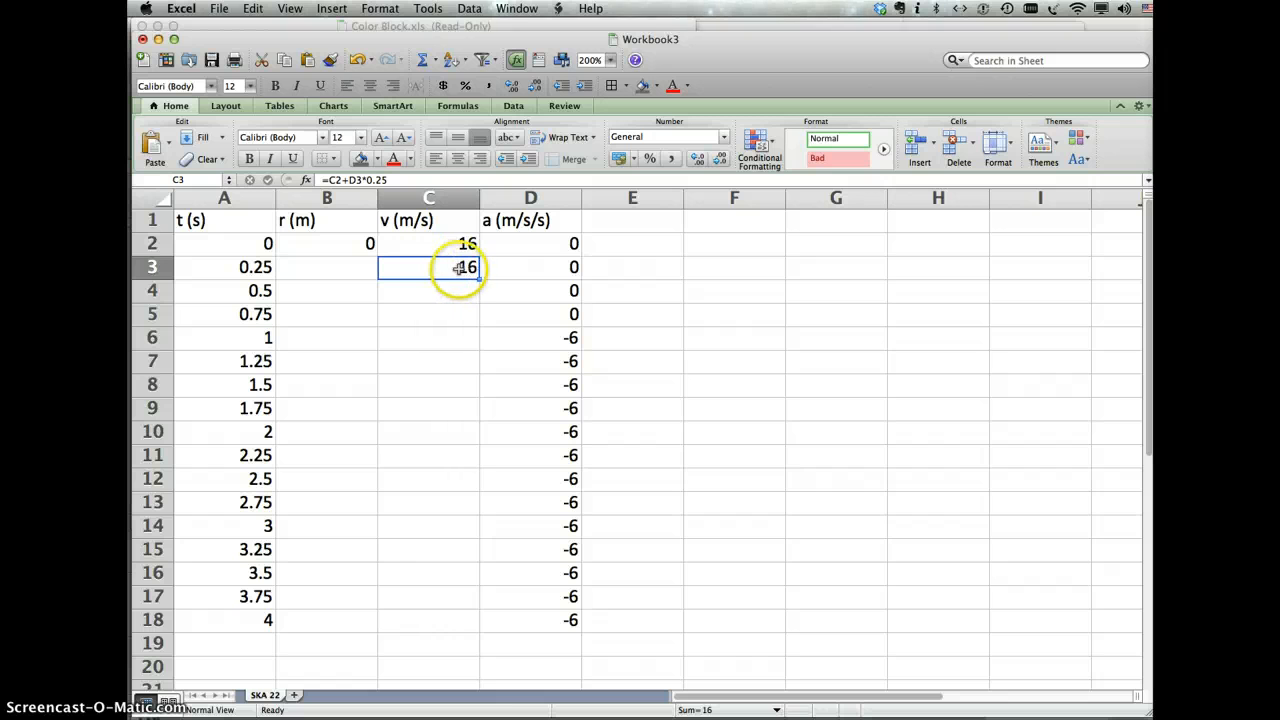
pyautogui.moveTo(480, 279); pyautogui.dragTo(478, 627)
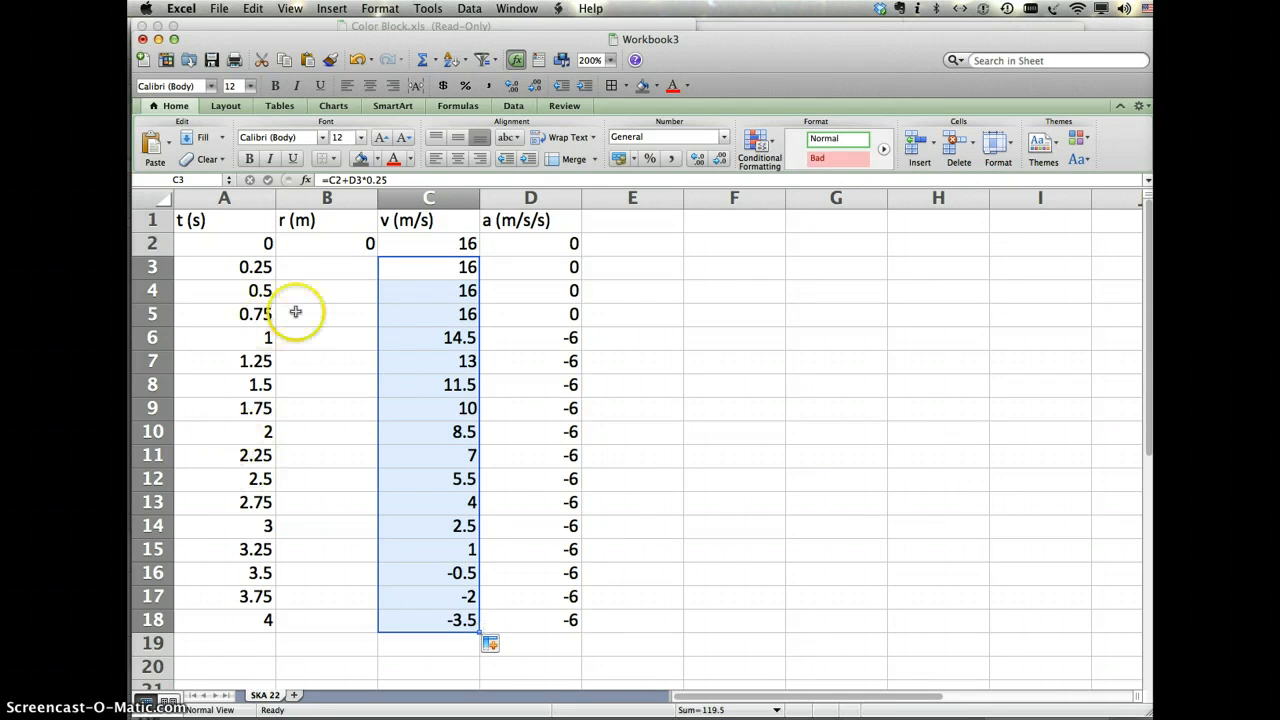
# - Enter the position formula =B2+C3*.25 in B3 and fill it down through B18
pyautogui.click(346, 273)
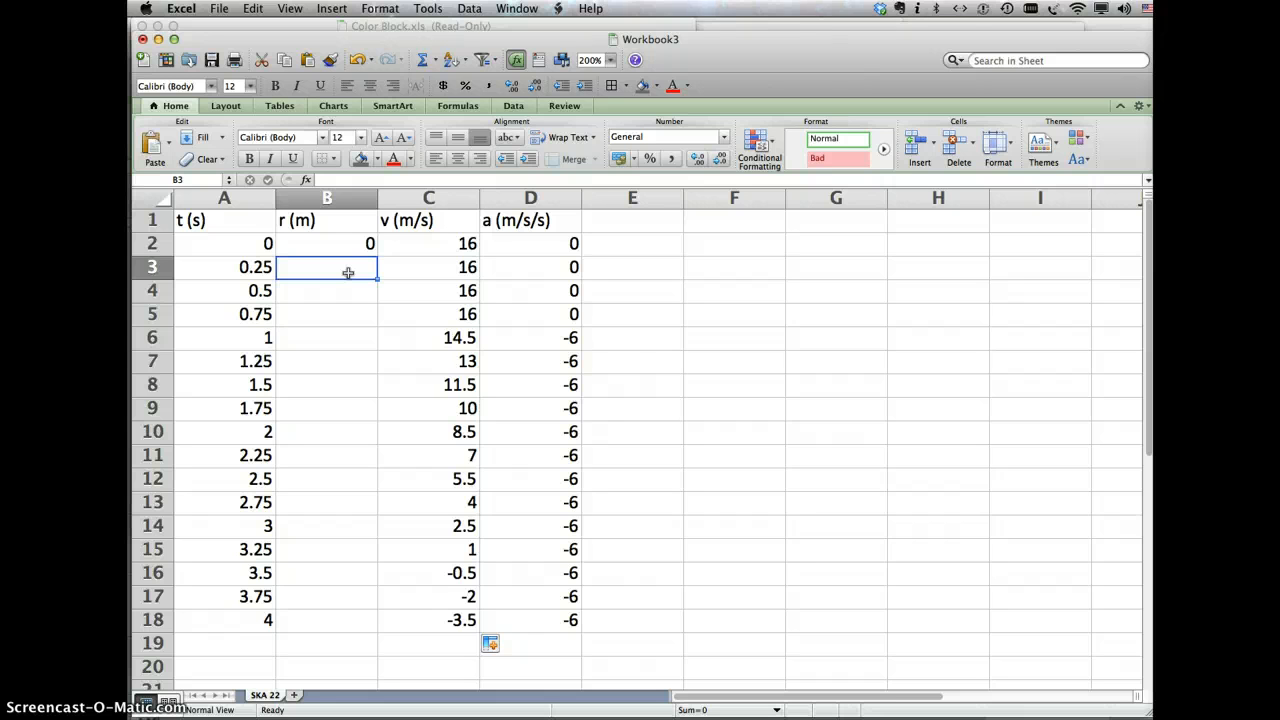
pyautogui.write('=')
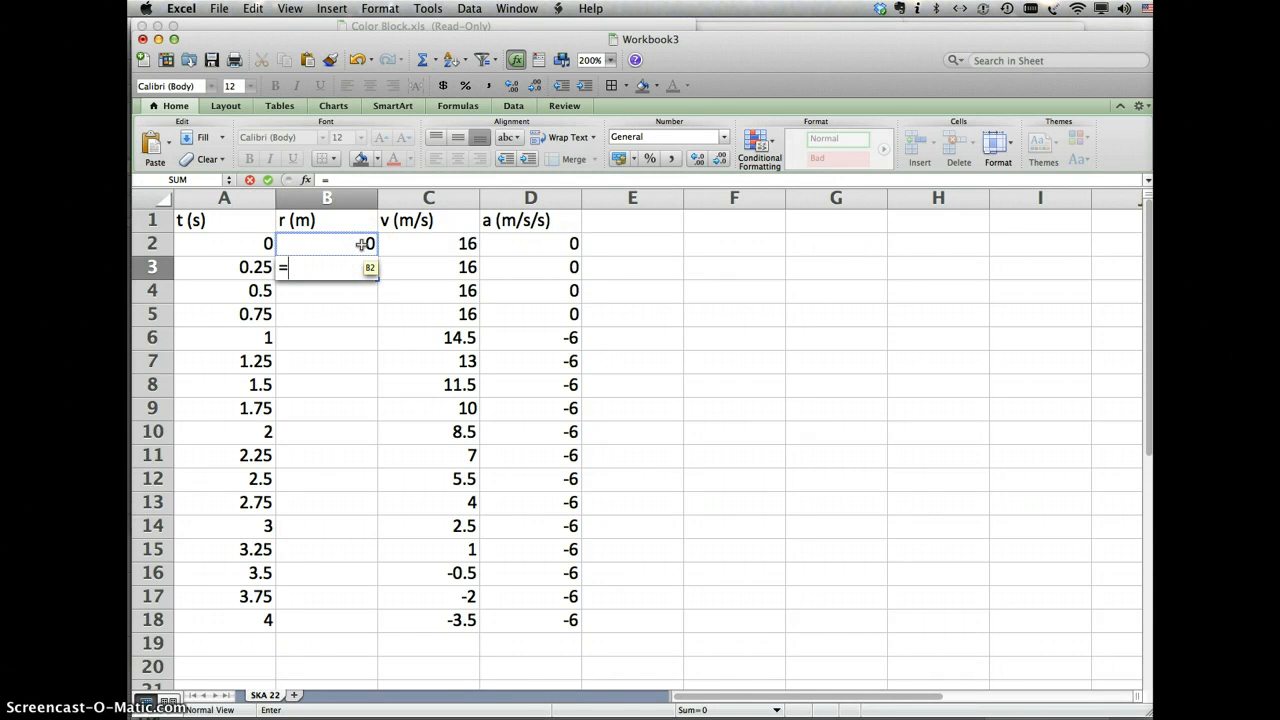
pyautogui.click(363, 245)
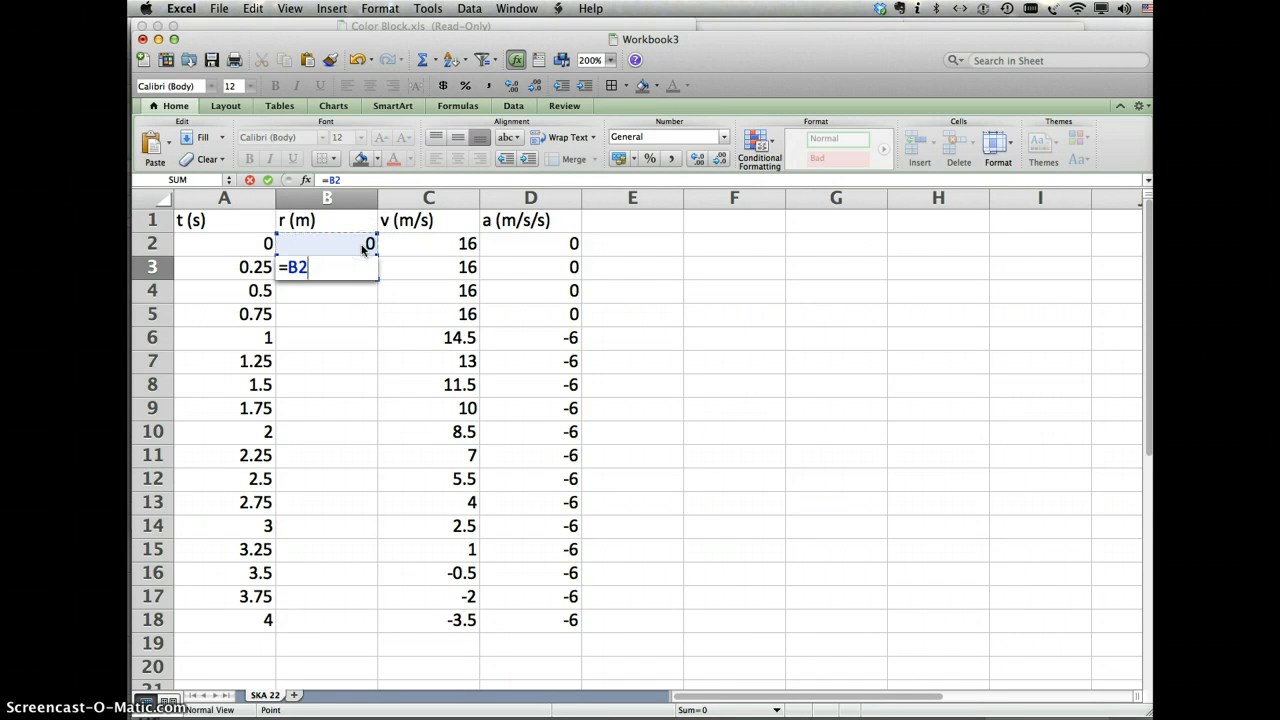
pyautogui.write('+')
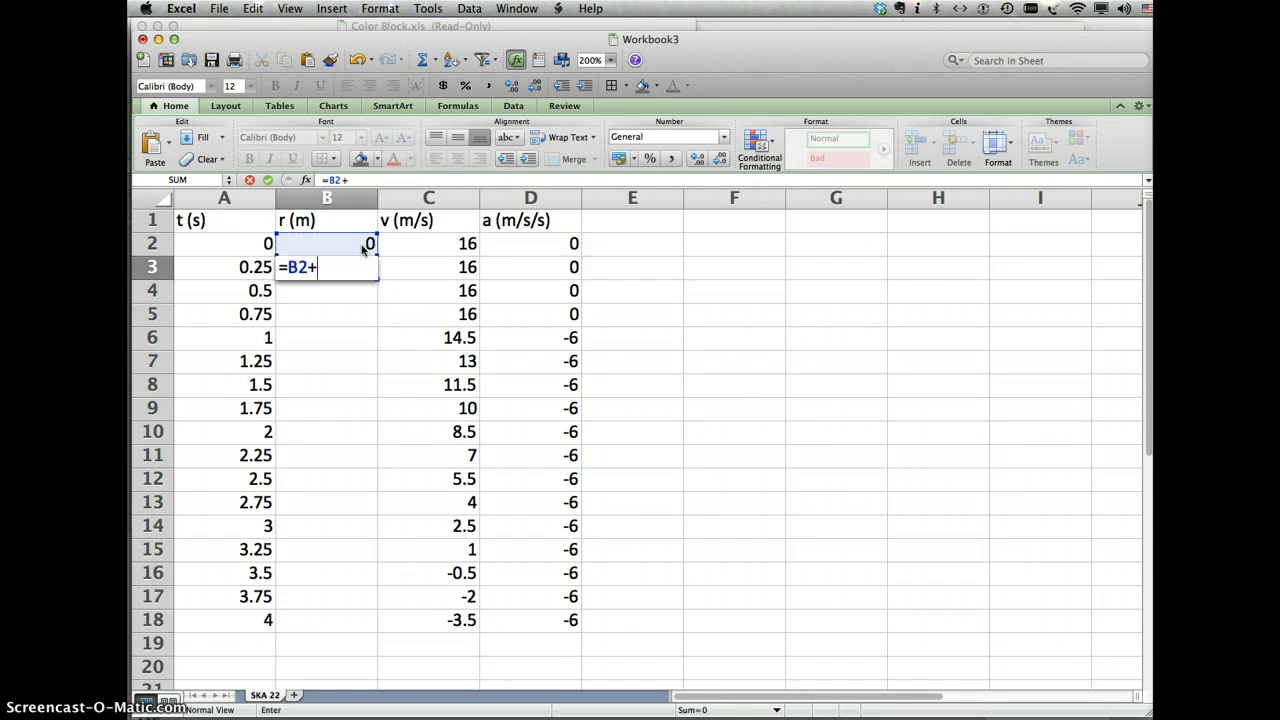
pyautogui.click(467, 268)
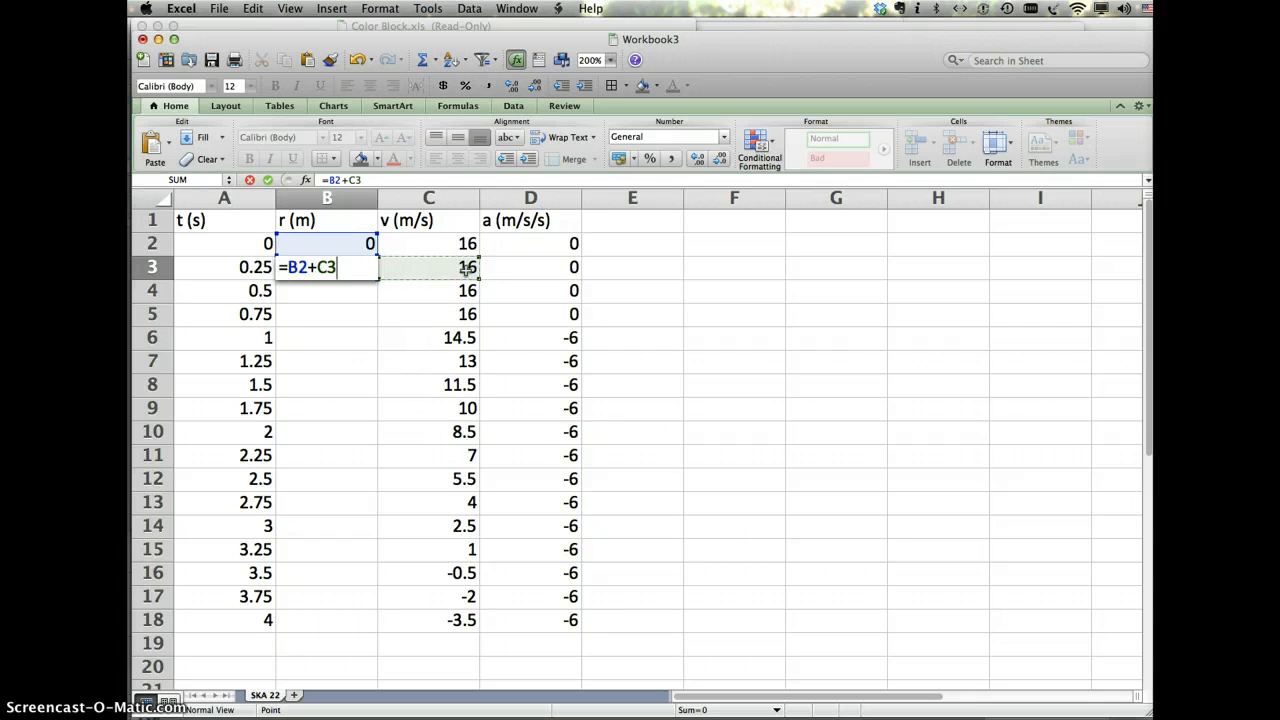
pyautogui.write('*.')
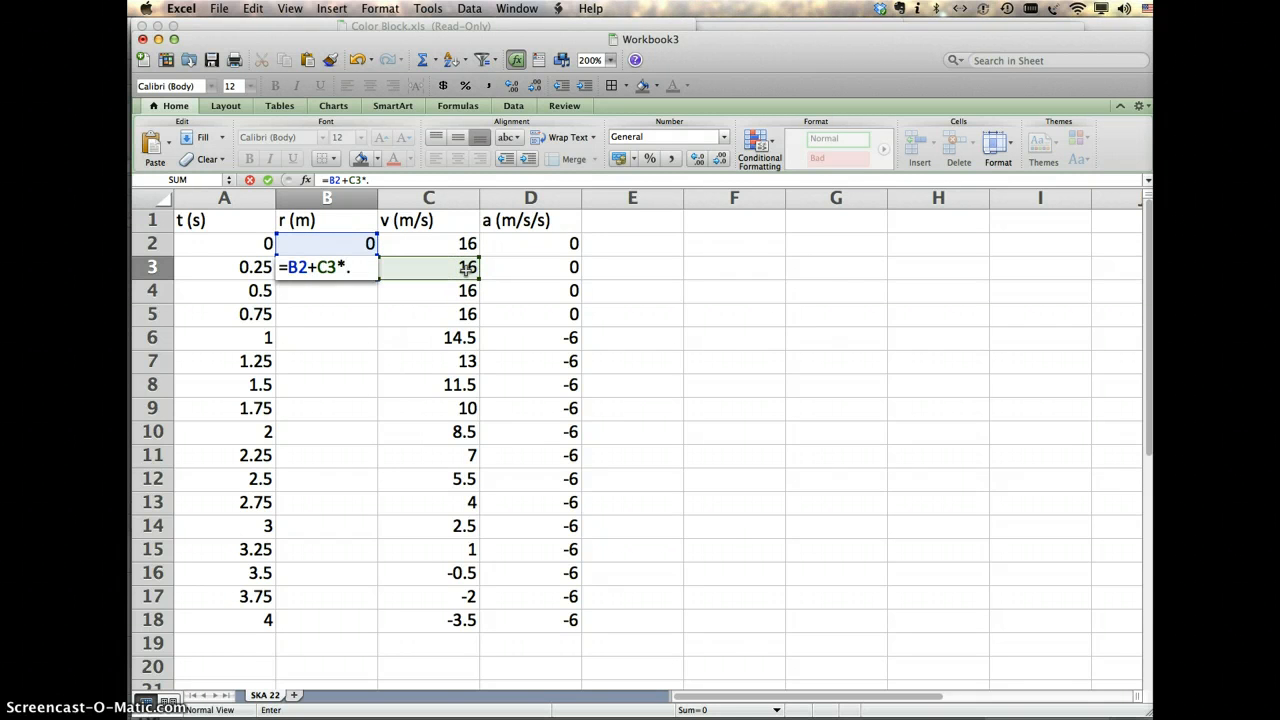
pyautogui.write('25')
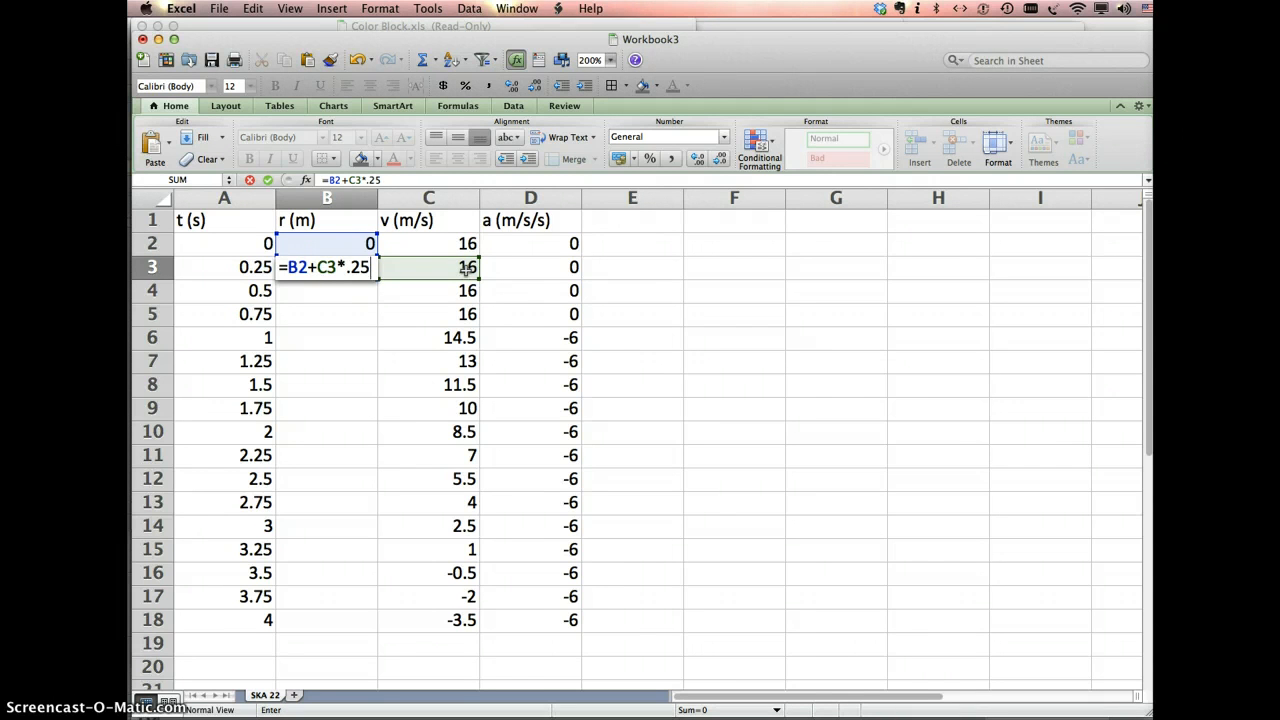
pyautogui.press('Return')
pyautogui.click(354, 267)
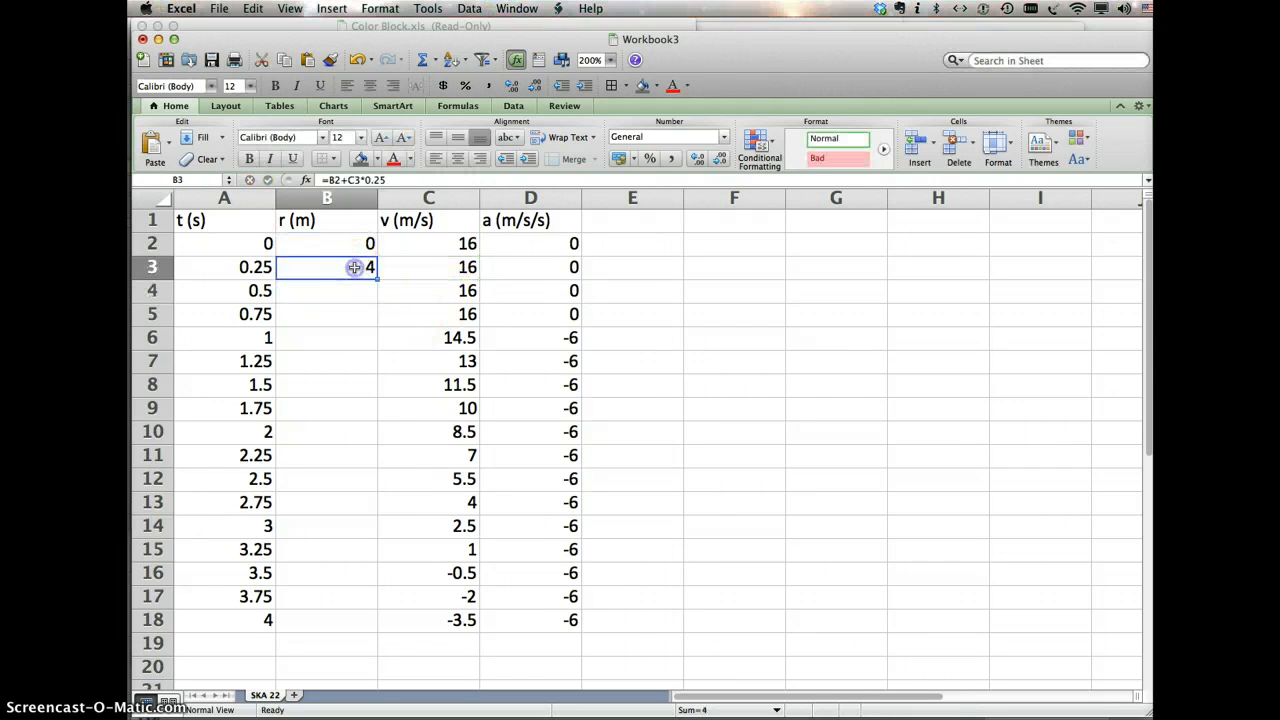
pyautogui.click(376, 278)
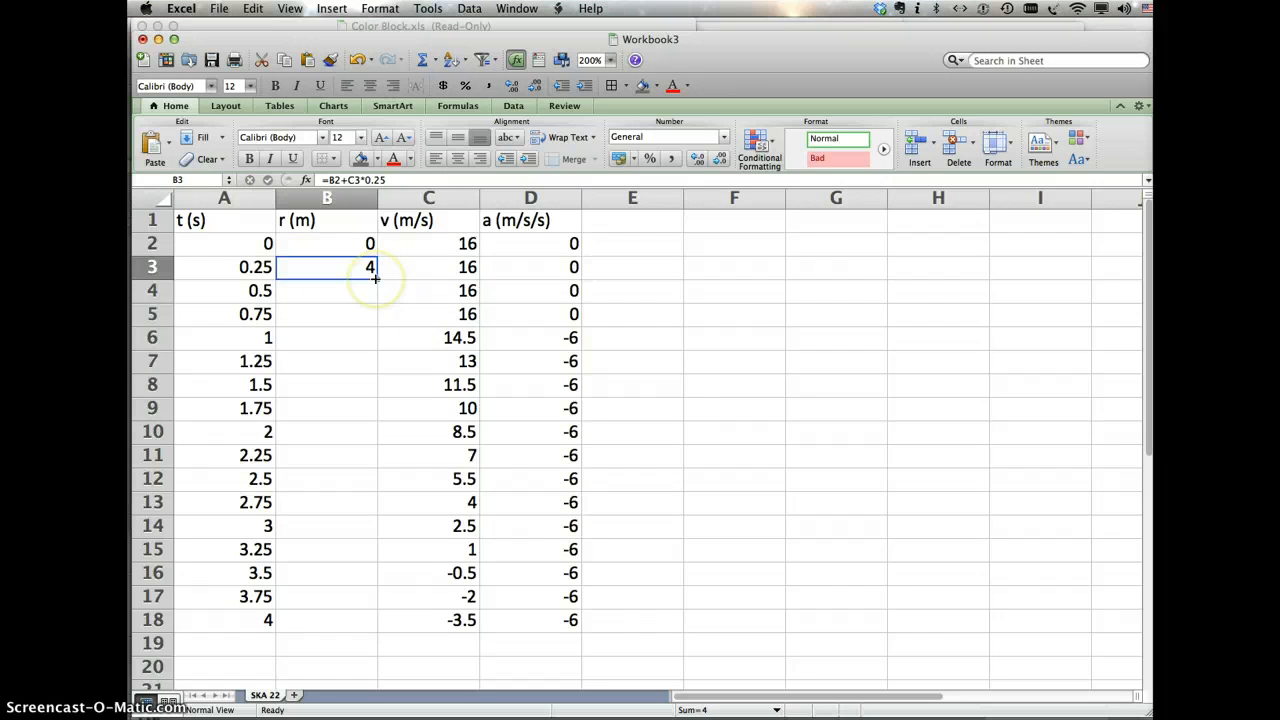
pyautogui.moveTo(376, 278); pyautogui.dragTo(381, 627)
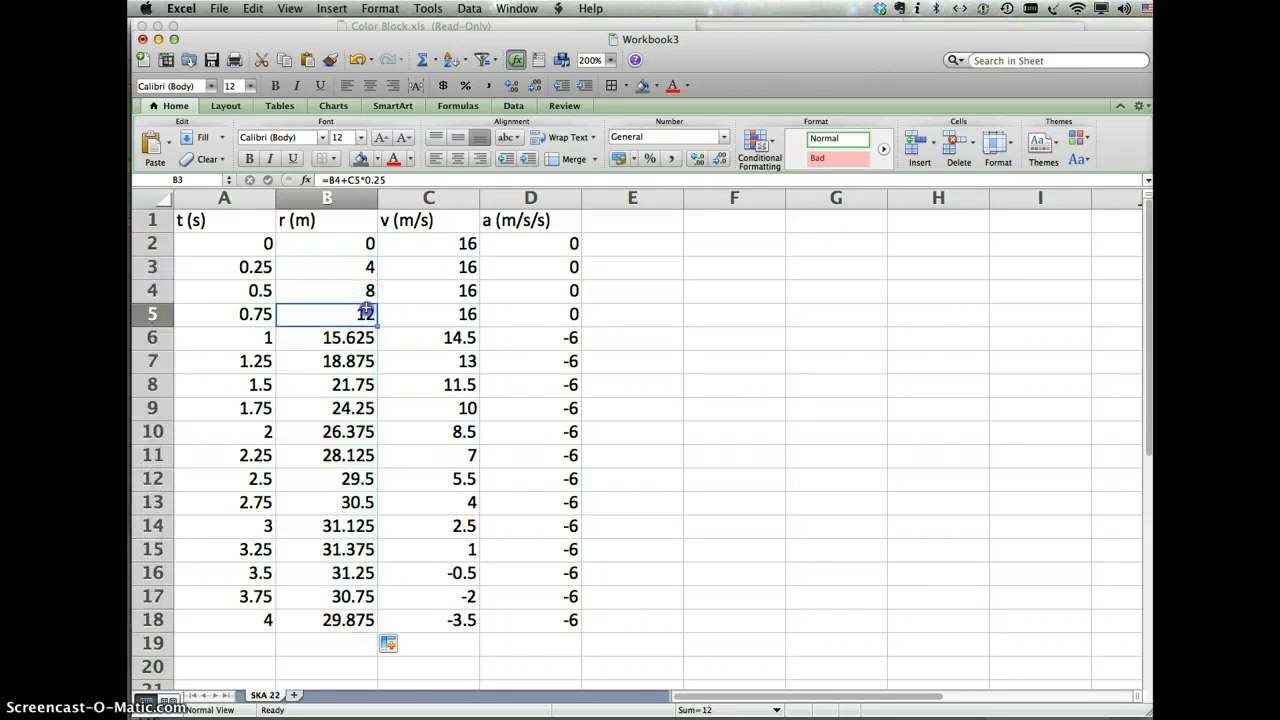
# - Inspect the filled position formulas in B5 and B6
pyautogui.click(368, 314)
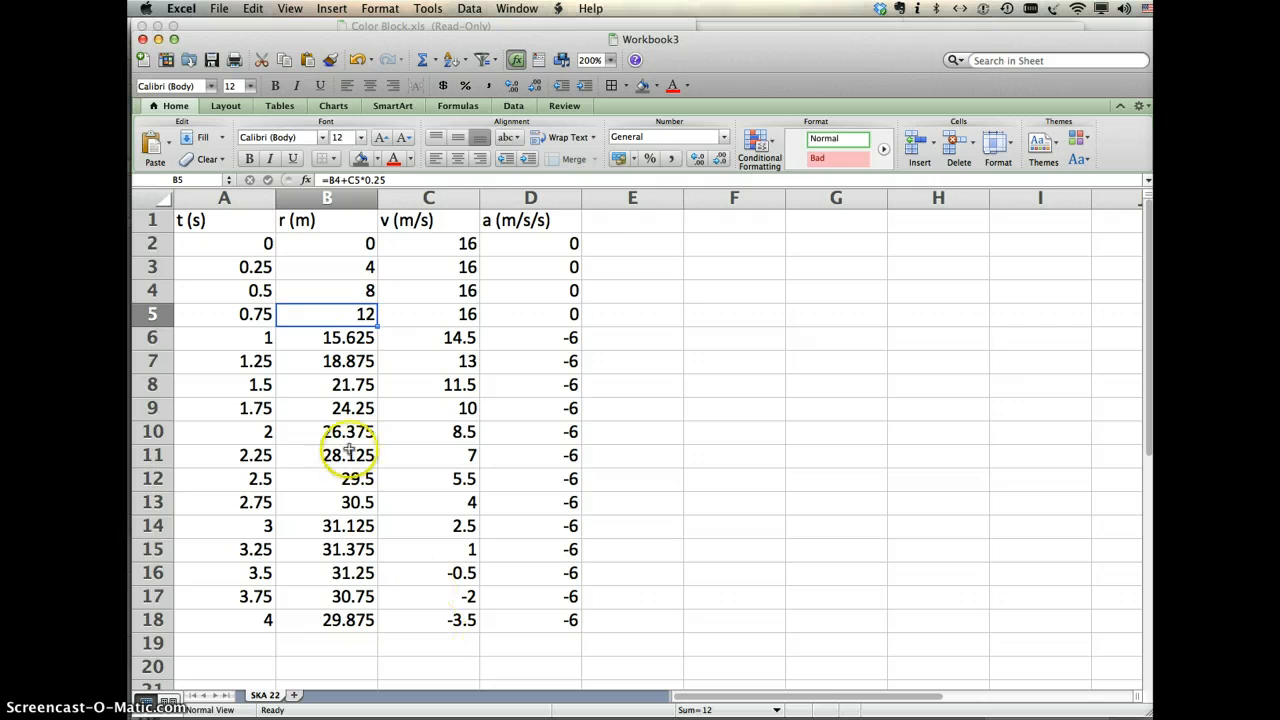
pyautogui.click(362, 343)
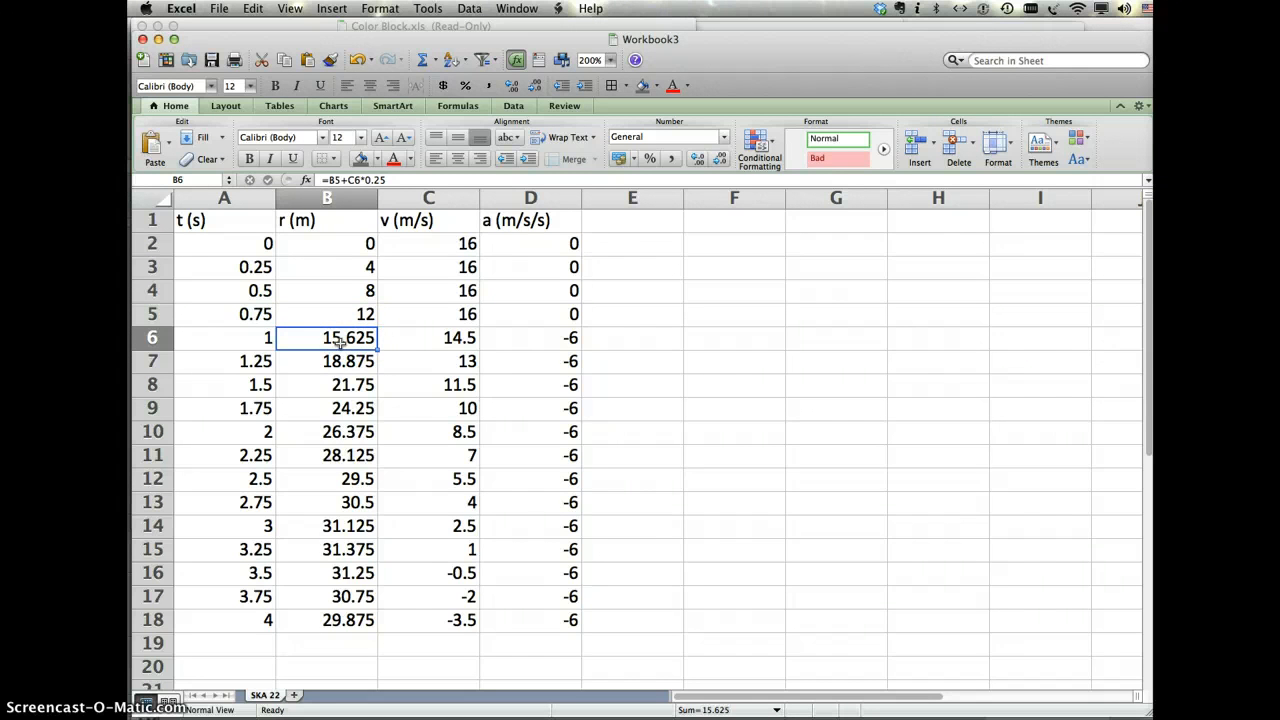
pyautogui.hscroll(4, 370, 342)
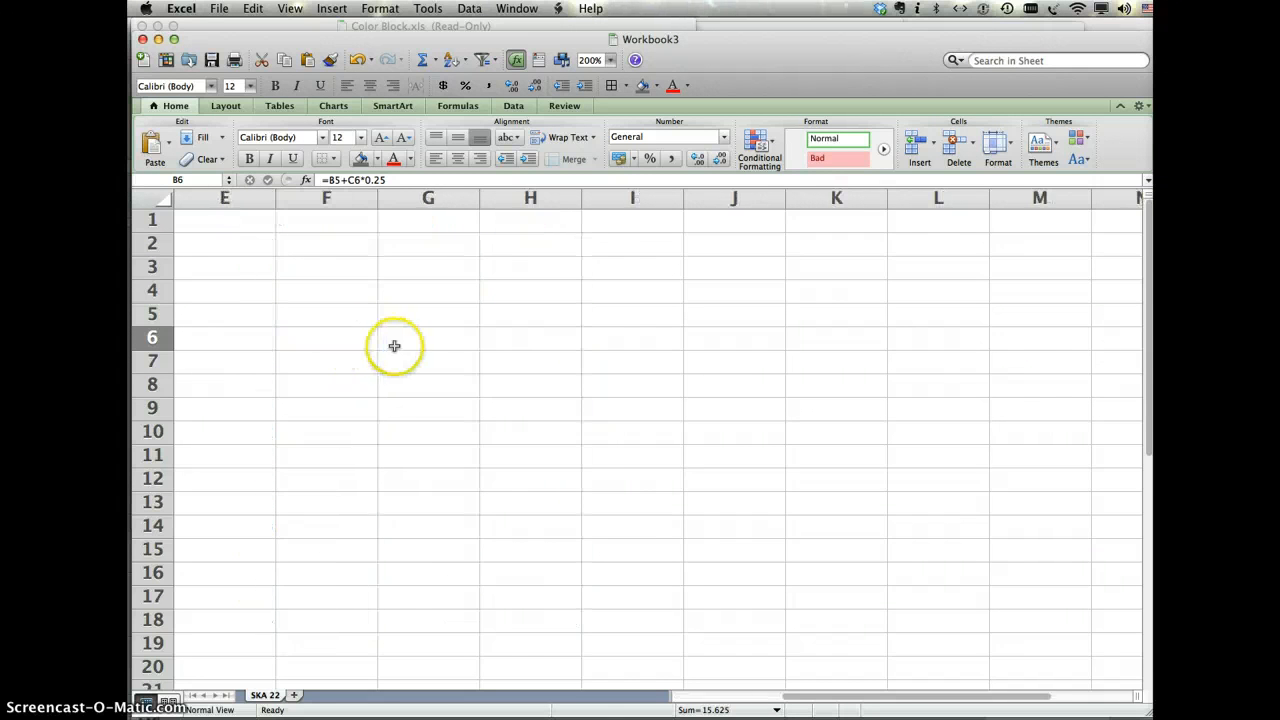
pyautogui.hscroll(-4, 251, 332)
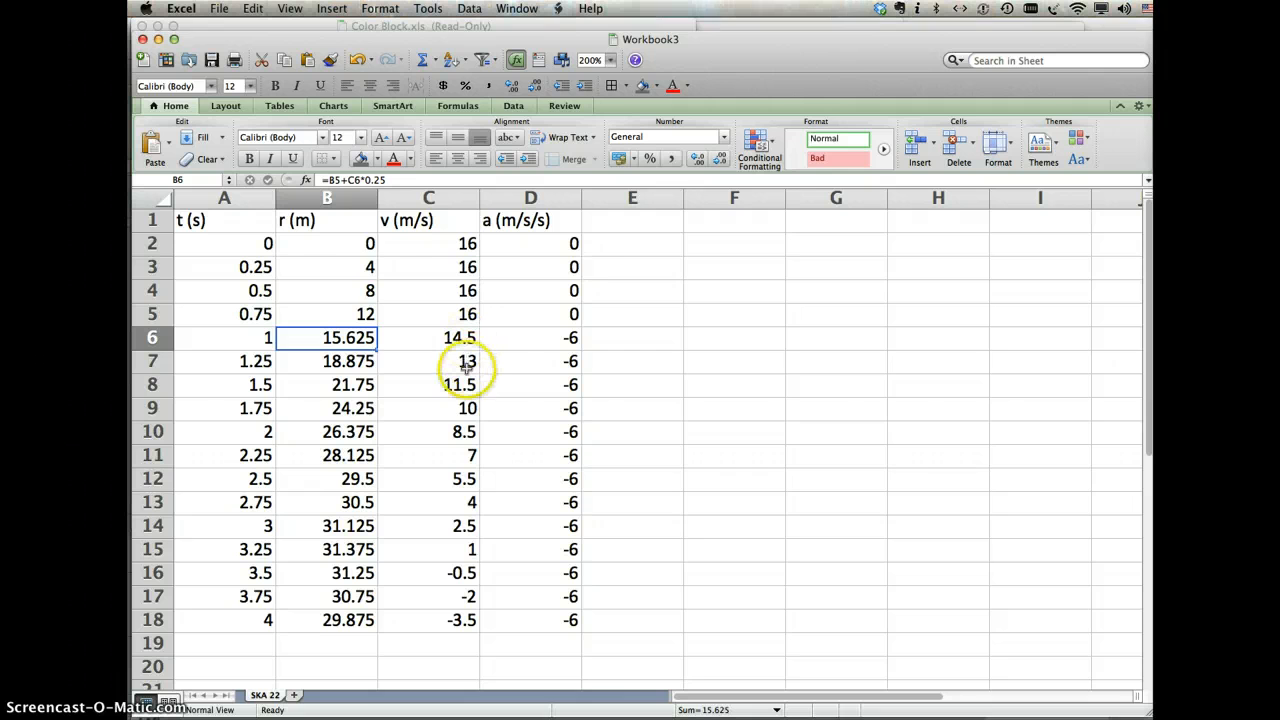
# - Edit the position formula in B3 to average two velocities, =B2+(C3+C4)/2*0.25, and fill it down through B18
pyautogui.click(358, 265)
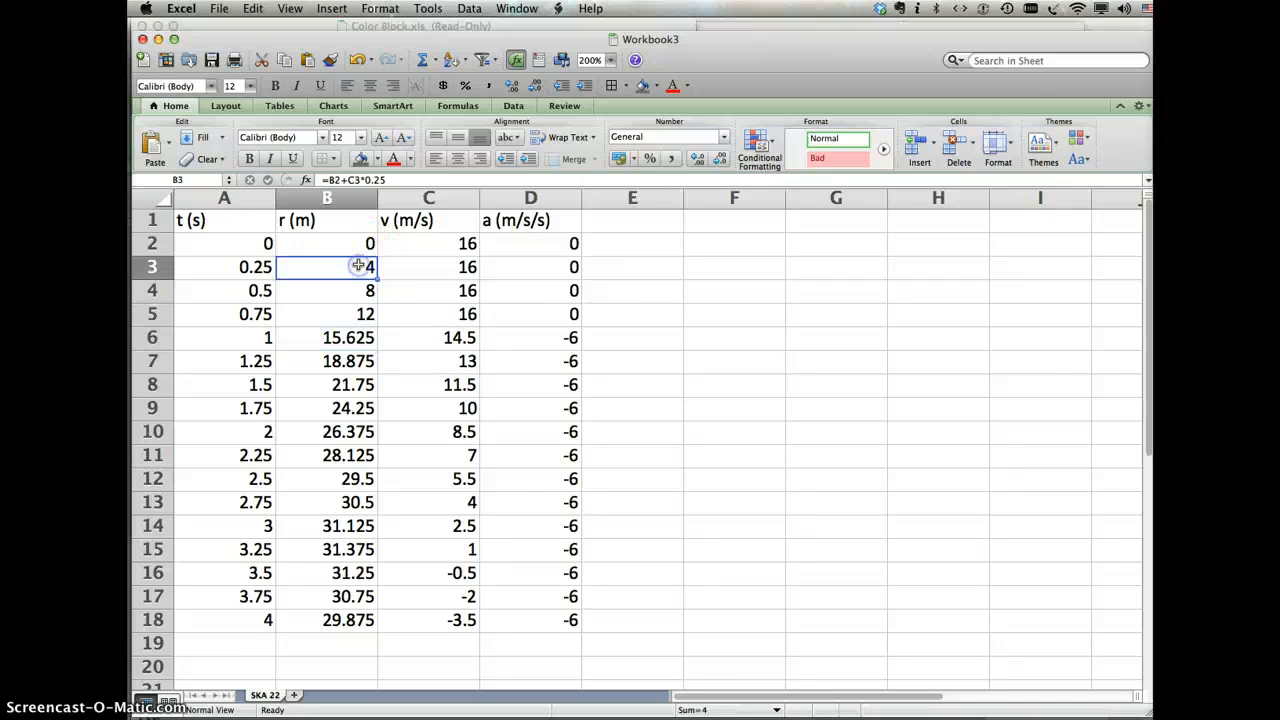
pyautogui.doubleClick(358, 265)
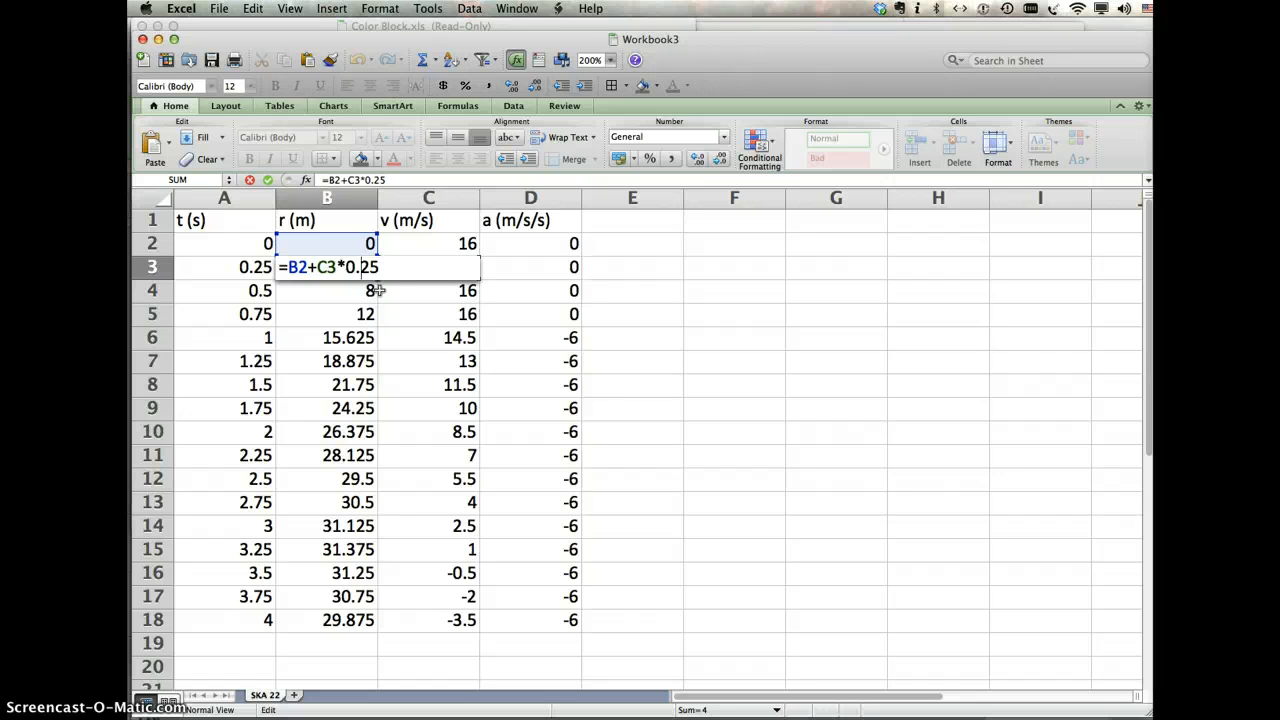
pyautogui.click(340, 267)
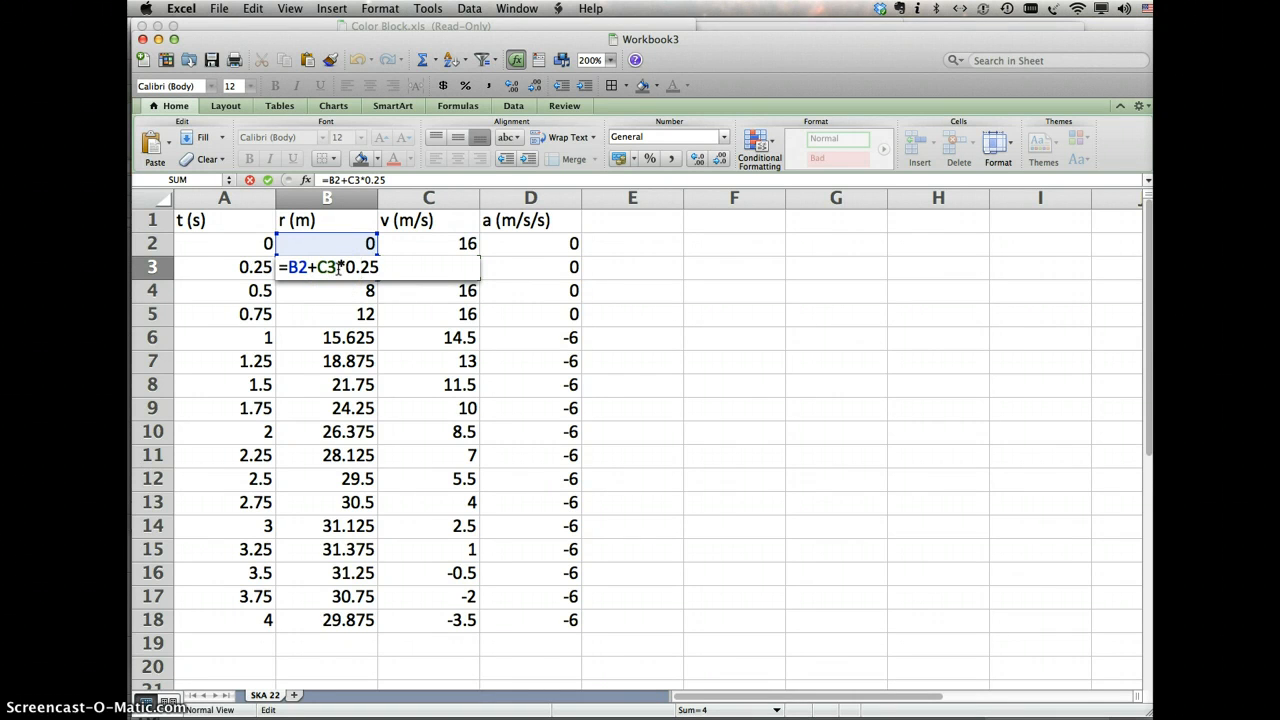
pyautogui.click(317, 267)
pyautogui.write('(')
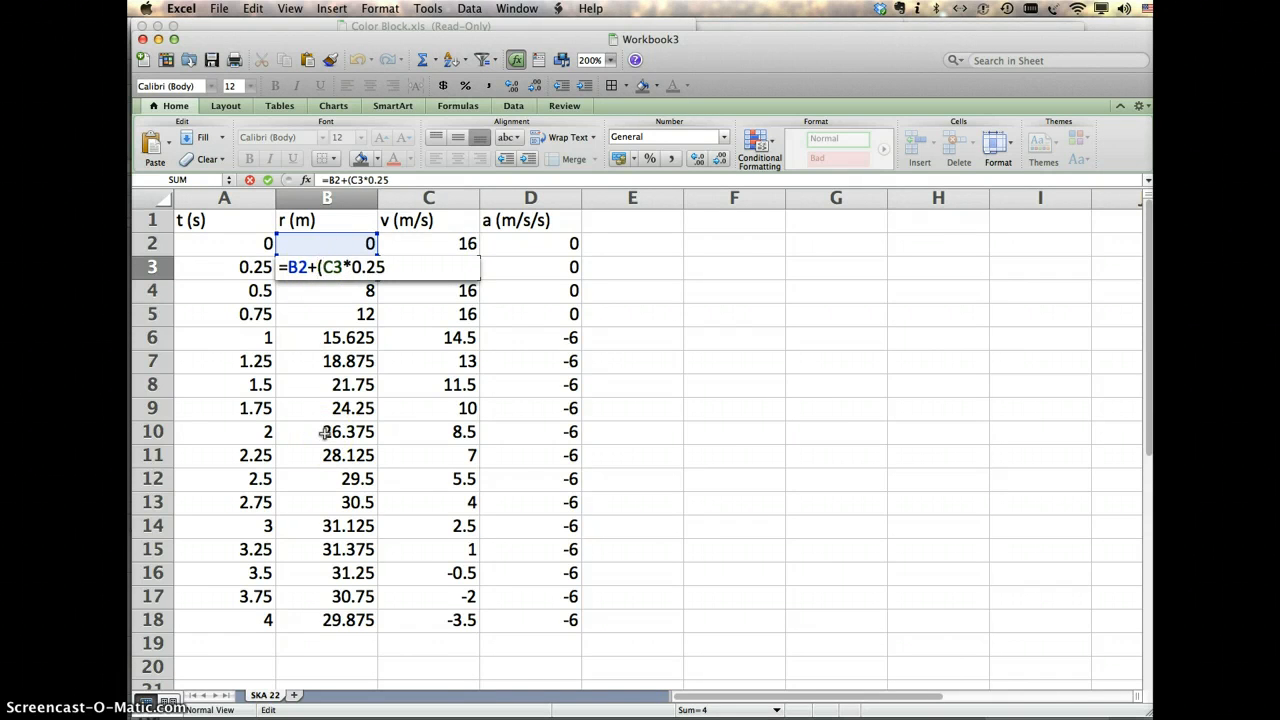
pyautogui.click(342, 269)
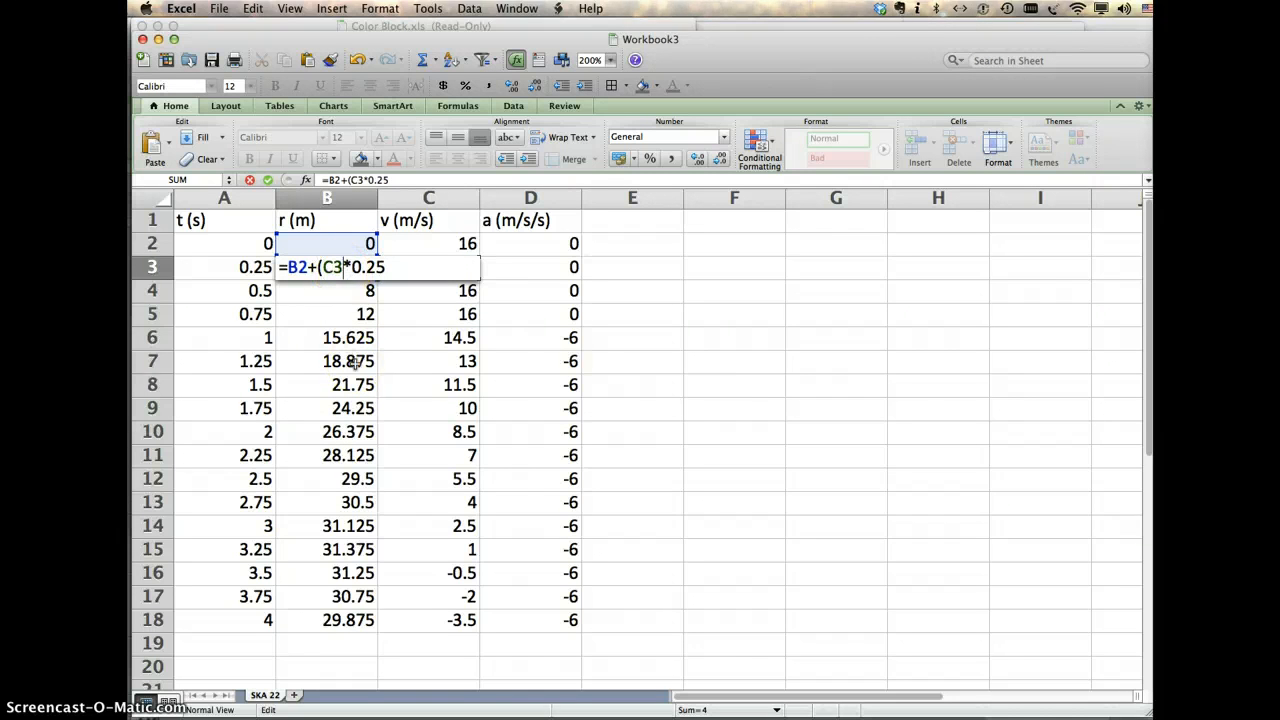
pyautogui.write('+c4')
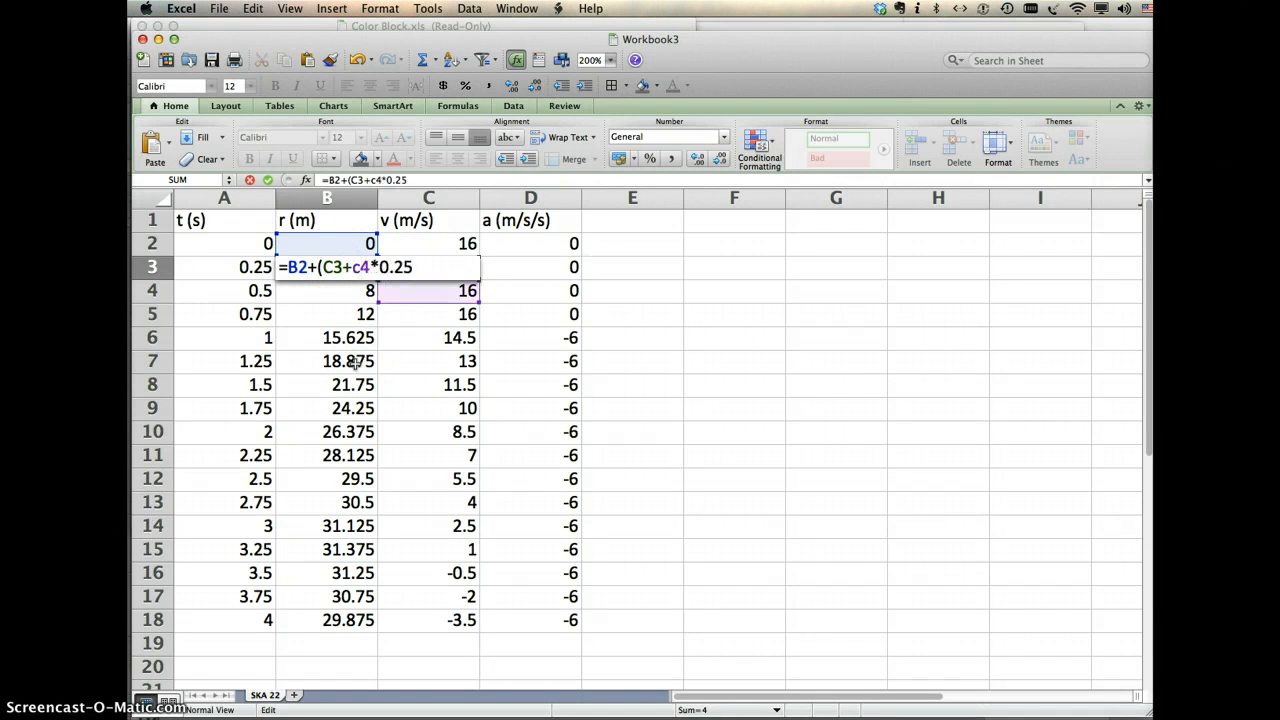
pyautogui.write(')/2')
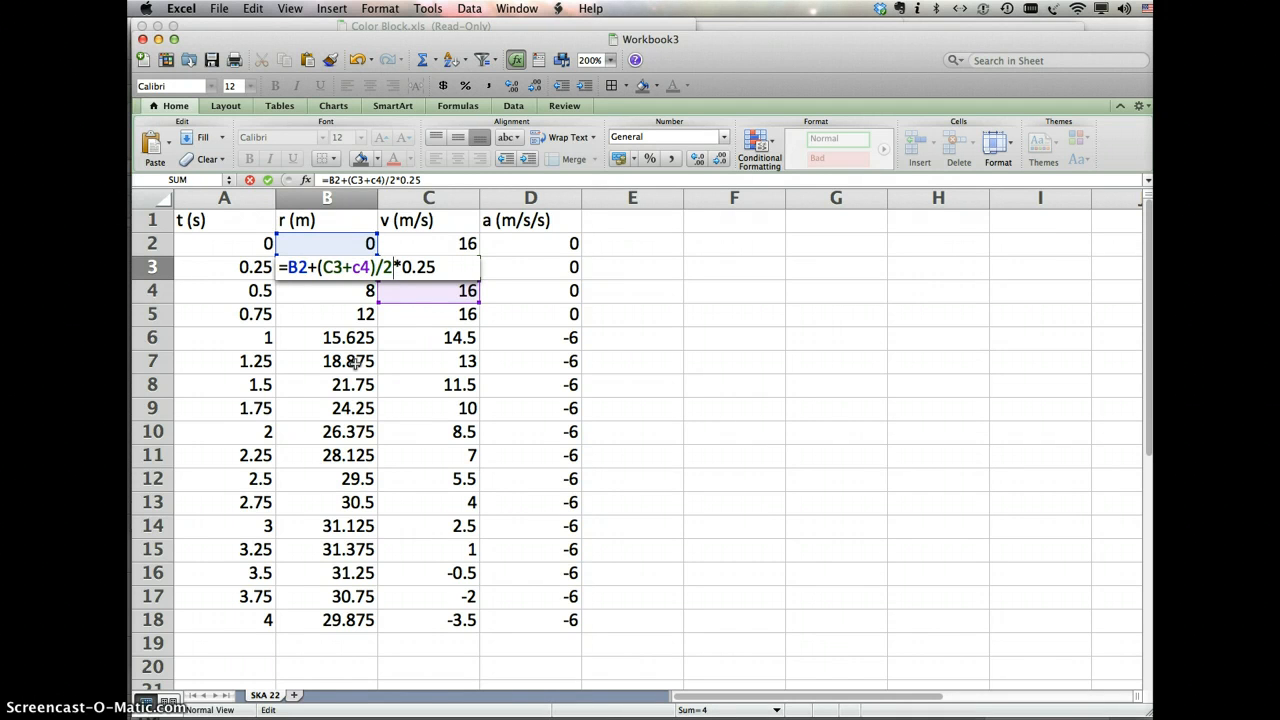
pyautogui.press('Return')
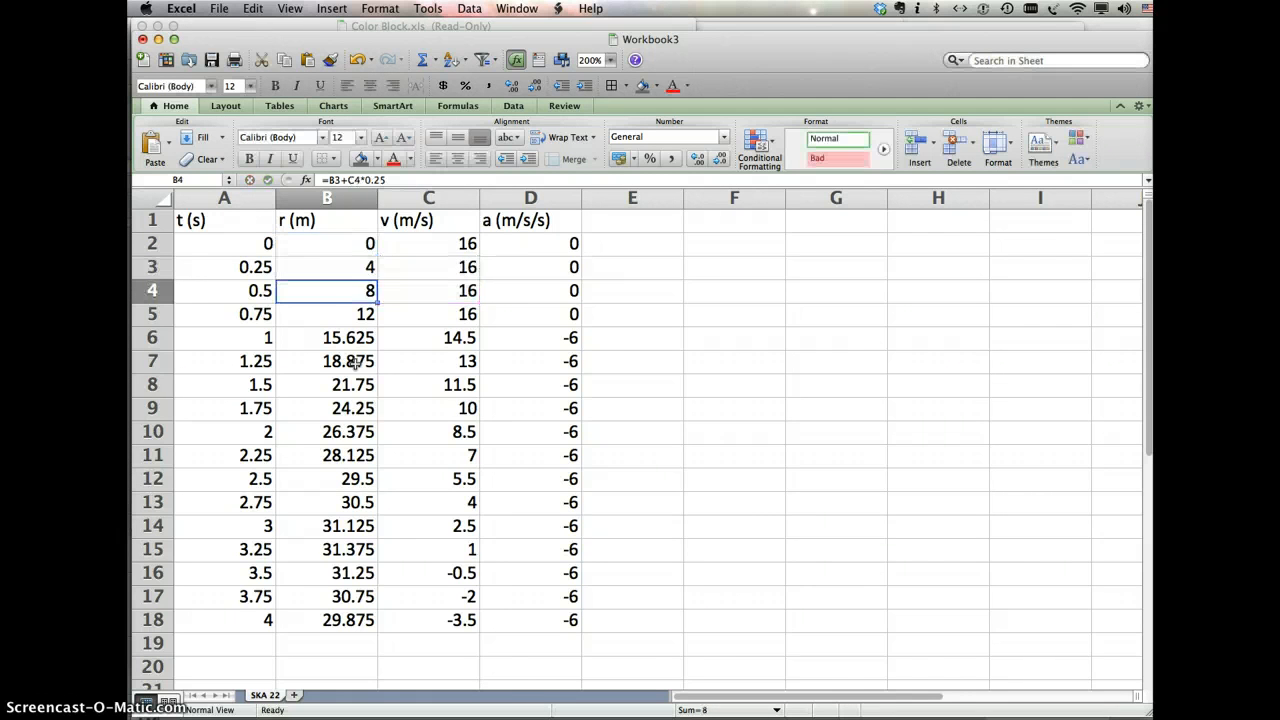
pyautogui.click(366, 264)
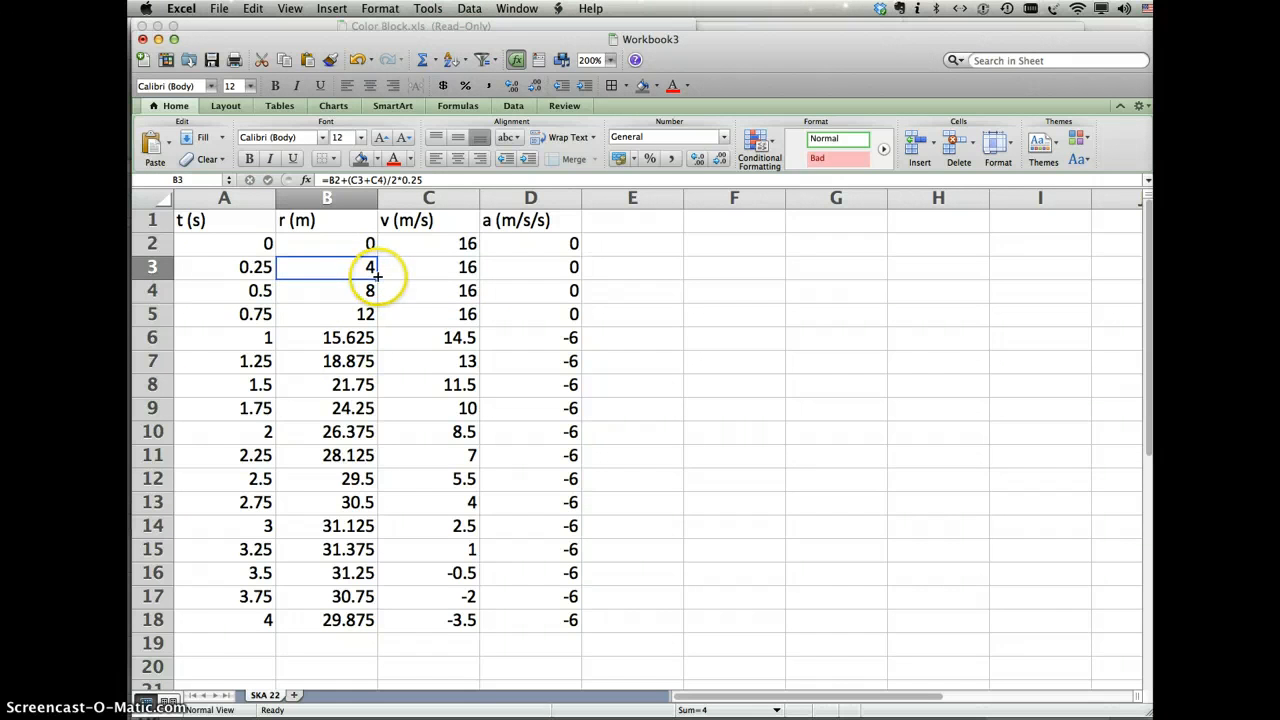
pyautogui.moveTo(376, 277); pyautogui.dragTo(368, 626)
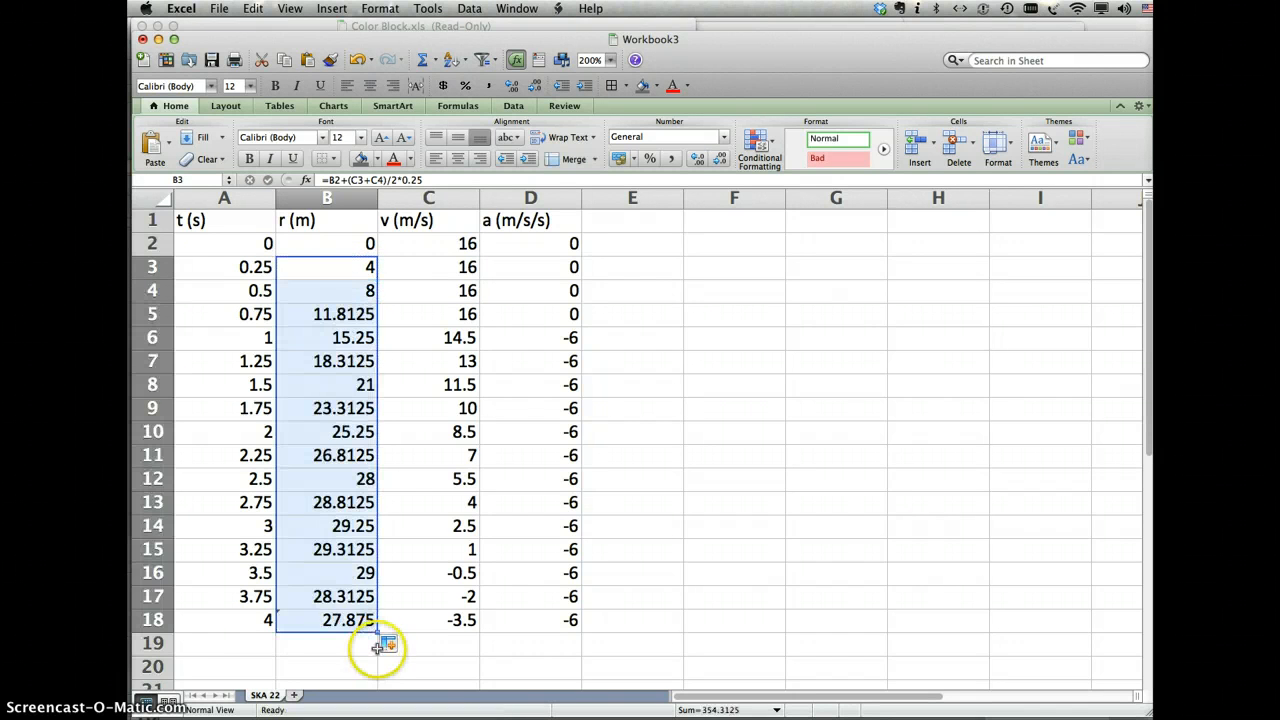